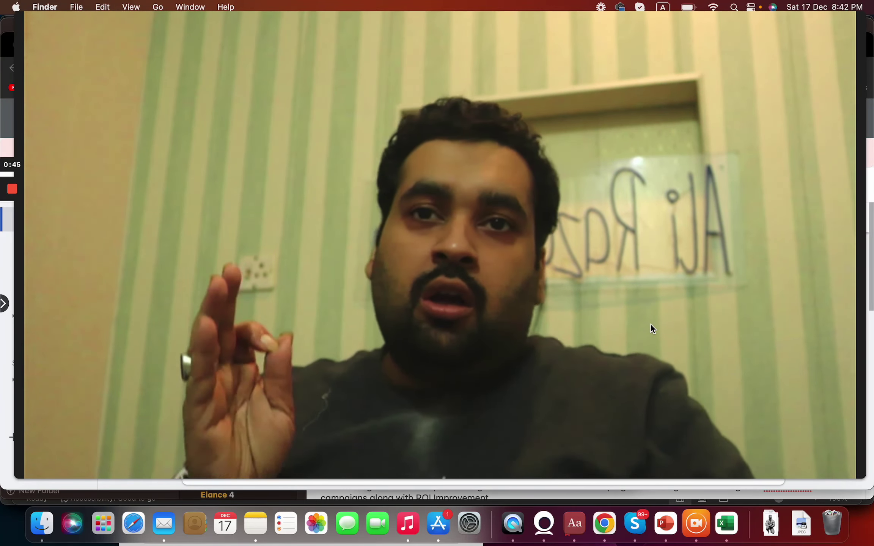
# Bring the Chrome window to the front and start a new tab
pyautogui.moveTo(534, 338)
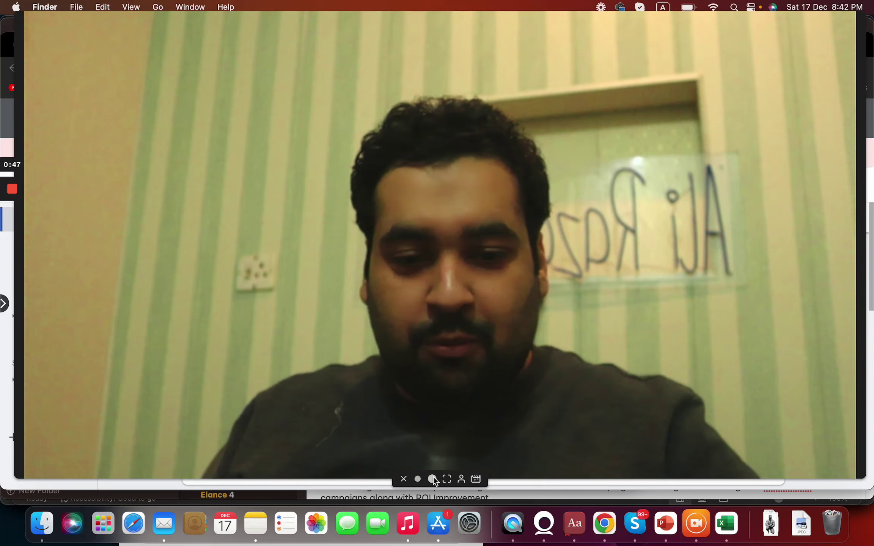
pyautogui.click(432, 478)
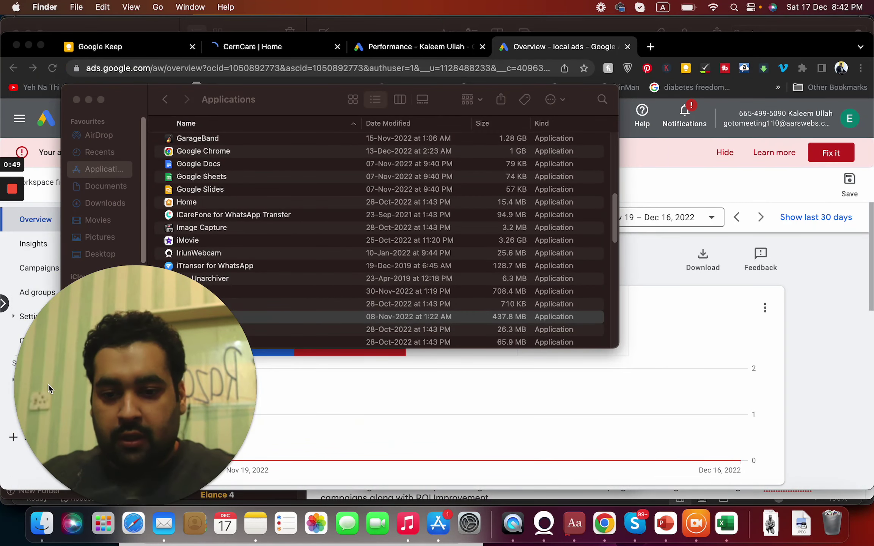
pyautogui.moveTo(49, 388); pyautogui.dragTo(766, 86)
pyautogui.click(689, 309)
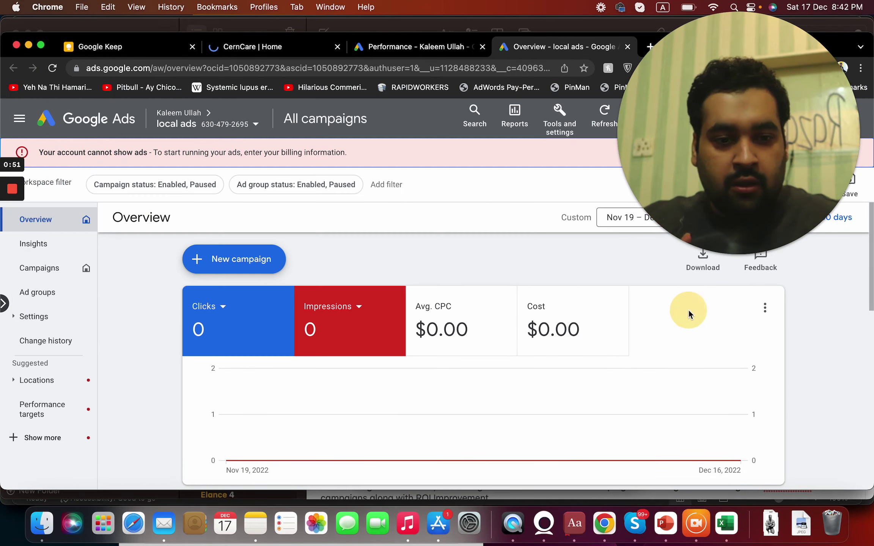
pyautogui.moveTo(694, 46); pyautogui.dragTo(703, 119)
pyautogui.click(650, 47)
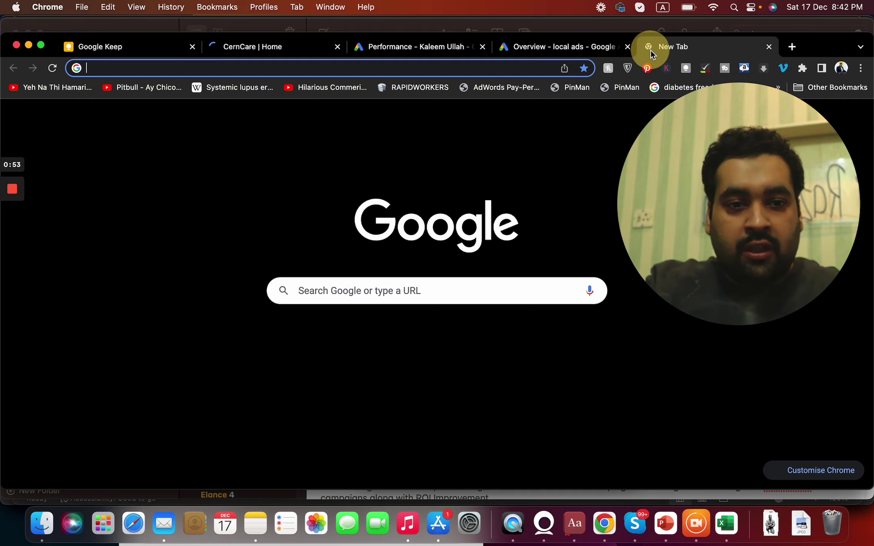
# Search Google for 'google ads', then return to the Google Ads Overview tab
pyautogui.write('GOOGLE ')
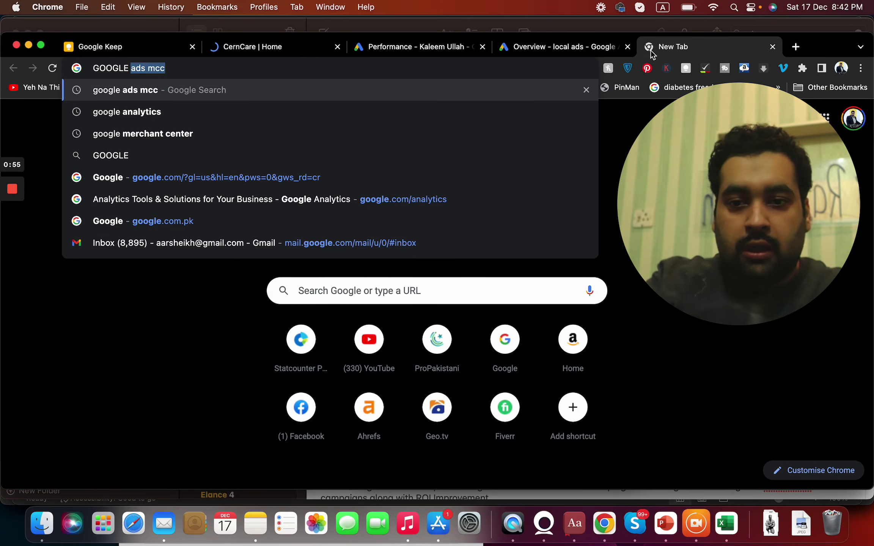
pyautogui.write('ADS')
pyautogui.press('Return')
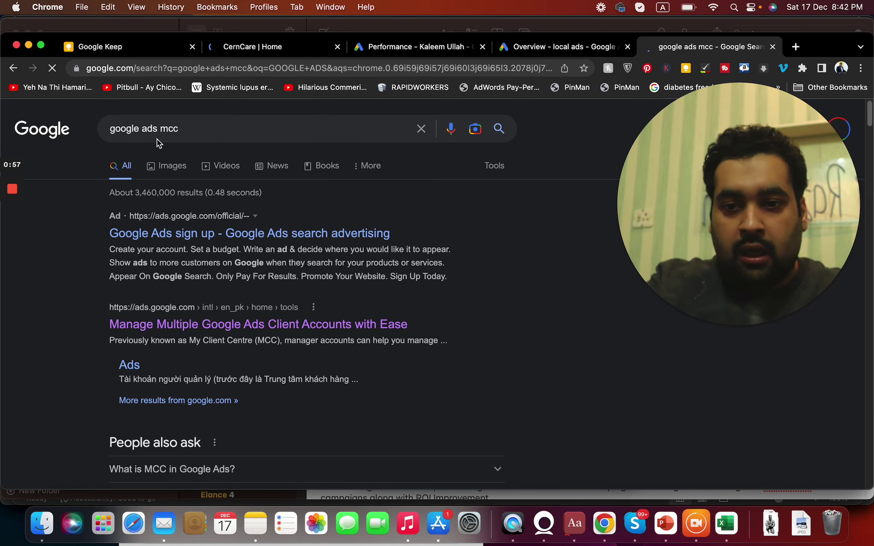
pyautogui.click(235, 129)
pyautogui.press('BackSpace')
pyautogui.press('BackSpace')
pyautogui.press('BackSpace')
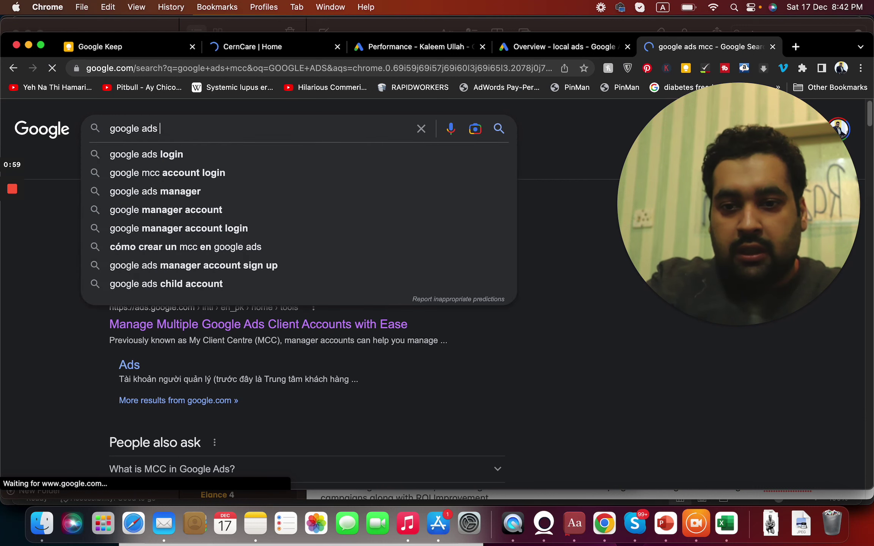
pyautogui.press('Return')
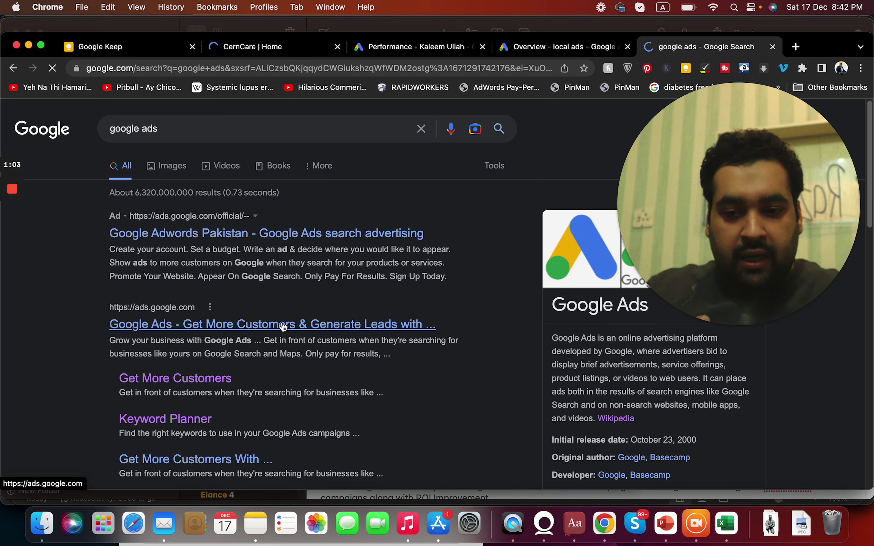
pyautogui.click(573, 53)
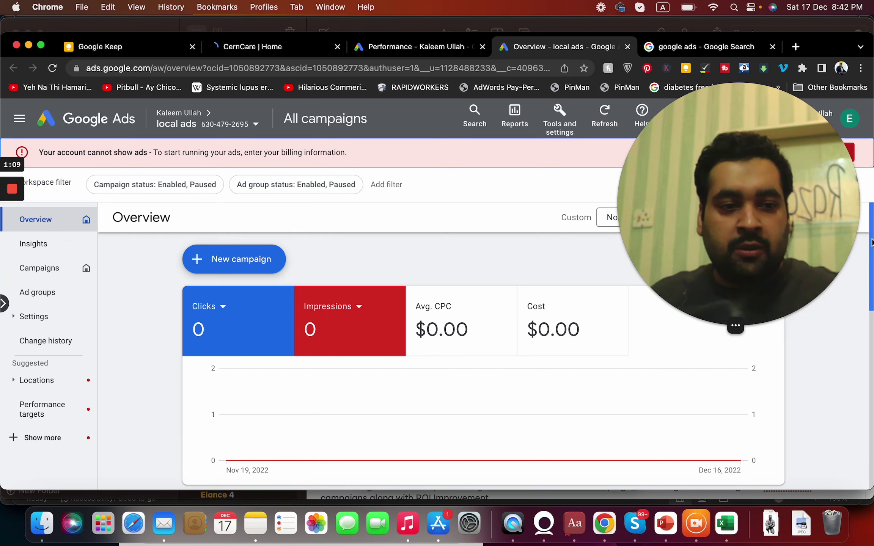
pyautogui.click(869, 332)
pyautogui.moveTo(870, 331); pyautogui.dragTo(870, 425)
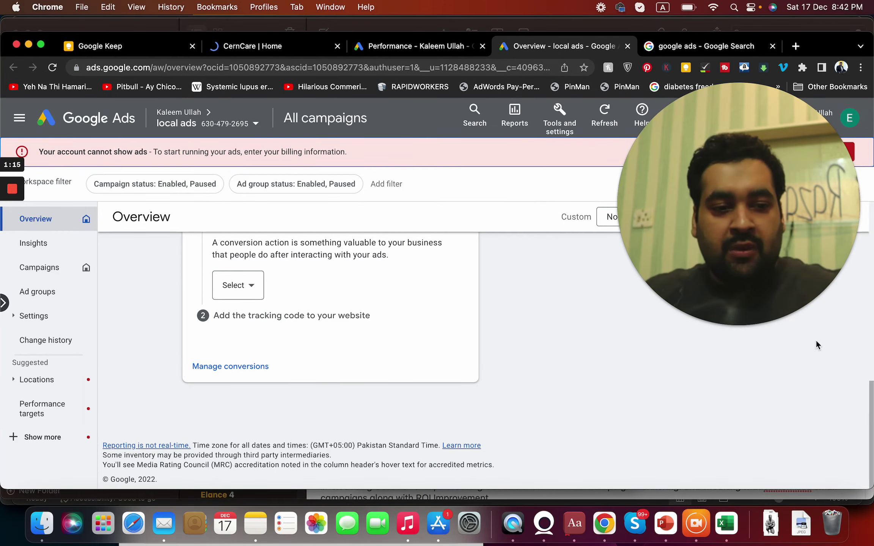
pyautogui.moveTo(775, 269); pyautogui.dragTo(778, 436)
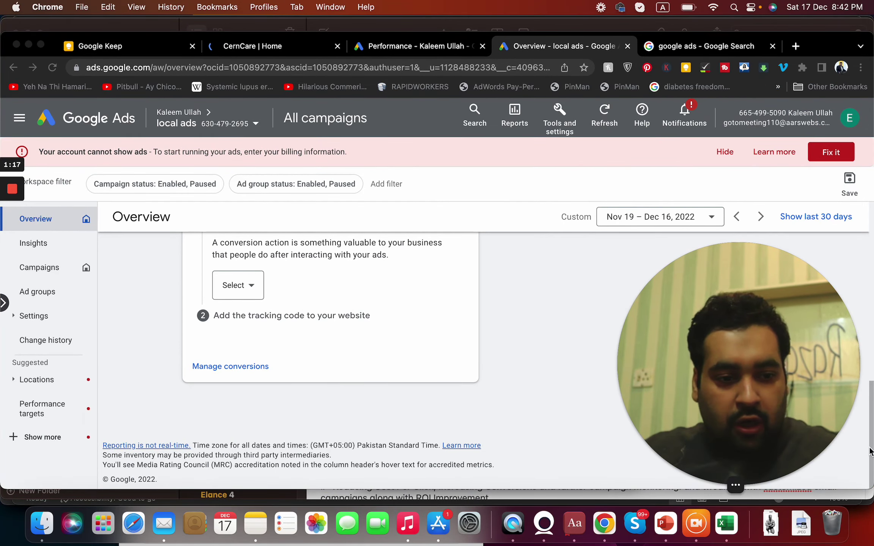
pyautogui.moveTo(869, 457); pyautogui.dragTo(872, 213)
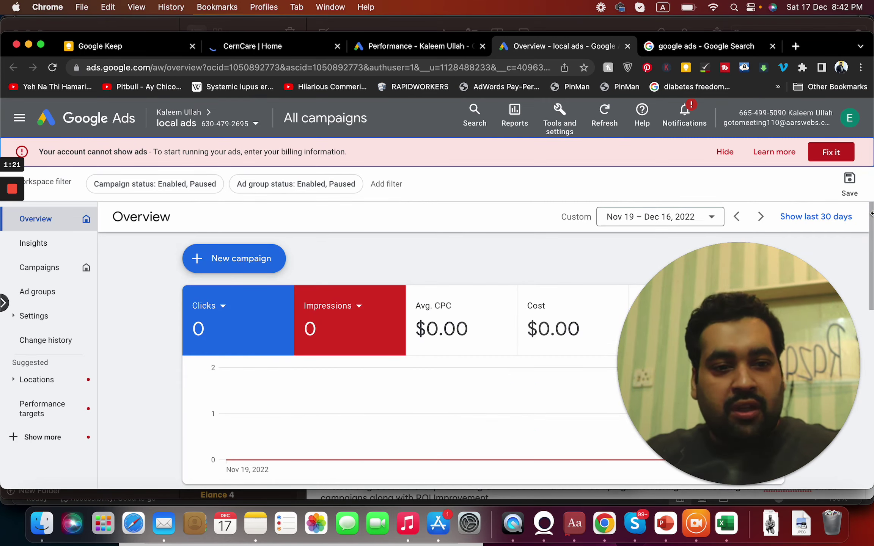
pyautogui.moveTo(871, 283); pyautogui.dragTo(871, 296)
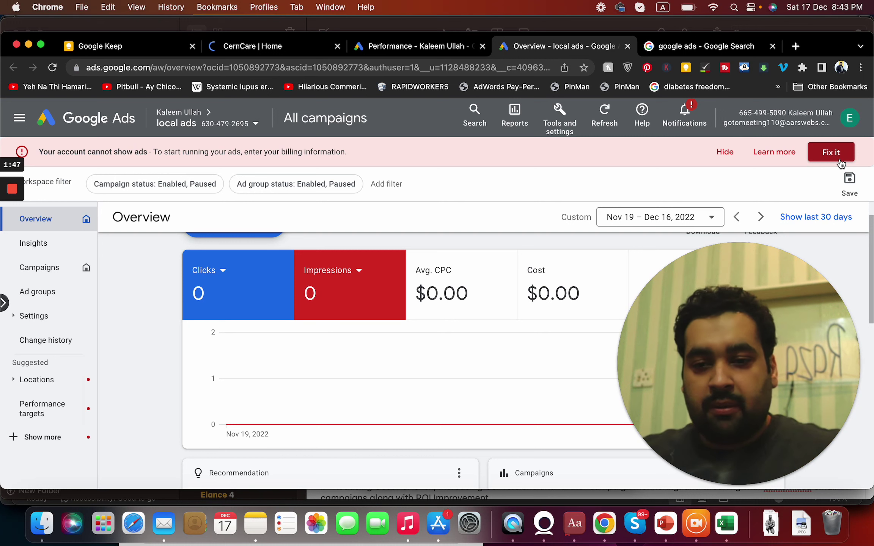
# From the Campaigns list, start a new campaign using the + button's New campaign option
pyautogui.click(47, 270)
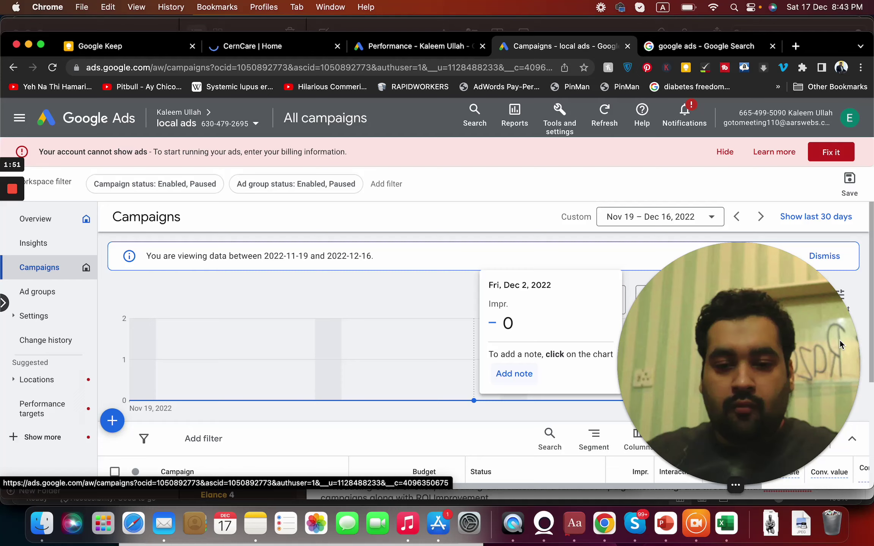
pyautogui.scroll(-3, 872, 326)
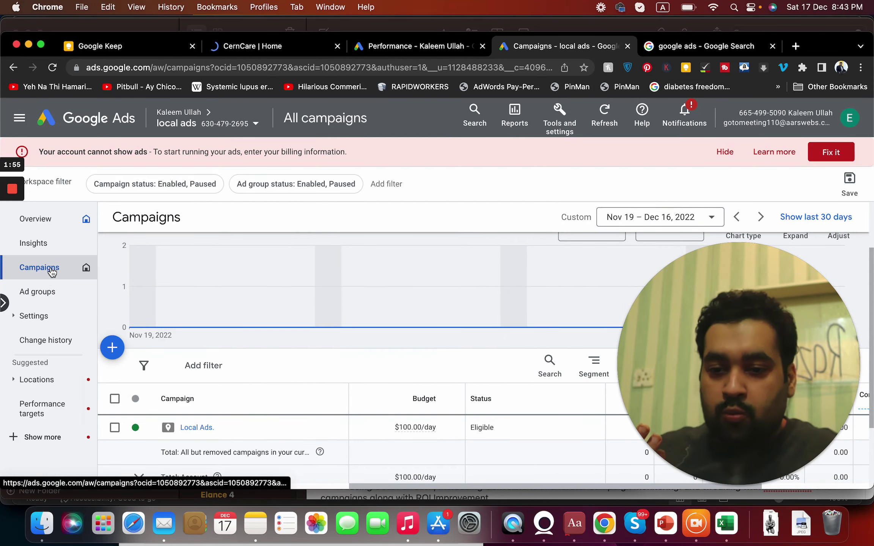
pyautogui.click(111, 356)
pyautogui.click(140, 361)
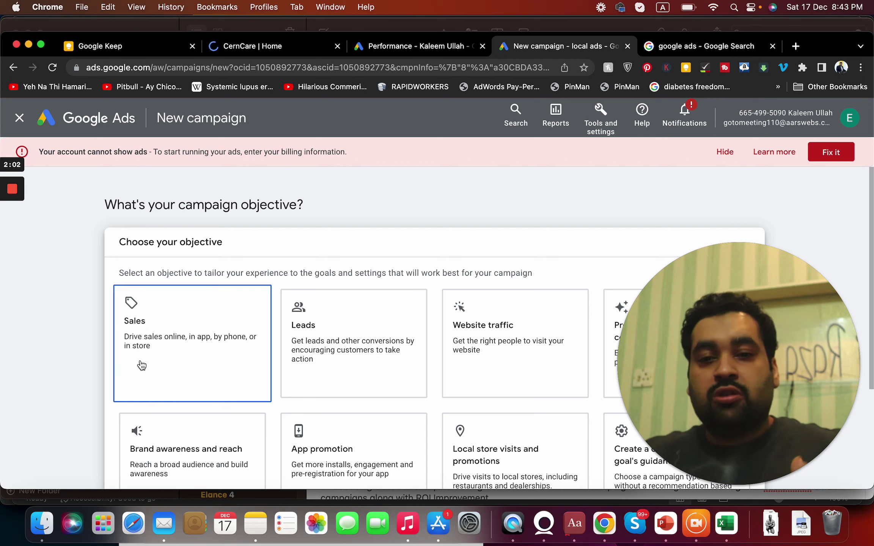
# Browse the campaign objective cards, including the option without goal guidance
pyautogui.moveTo(142, 366); pyautogui.dragTo(869, 365)
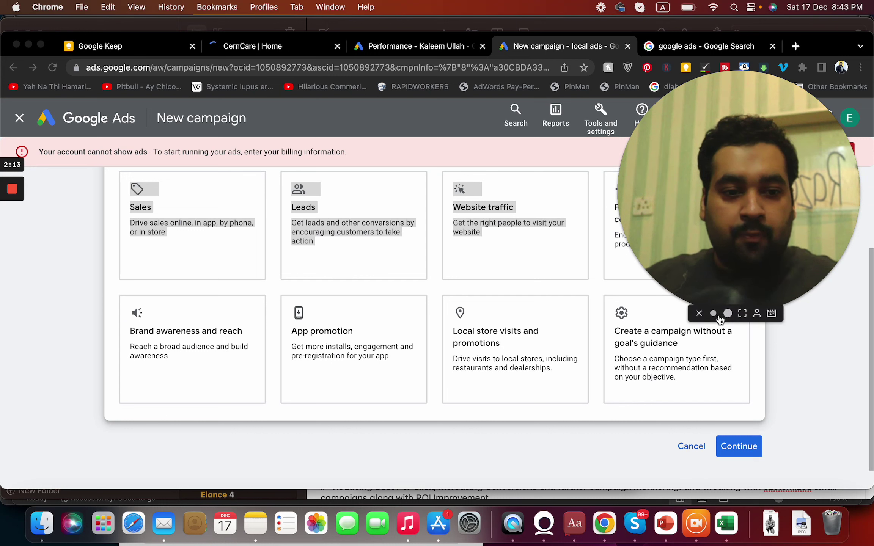
pyautogui.click(713, 313)
pyautogui.moveTo(748, 321); pyautogui.dragTo(864, 112)
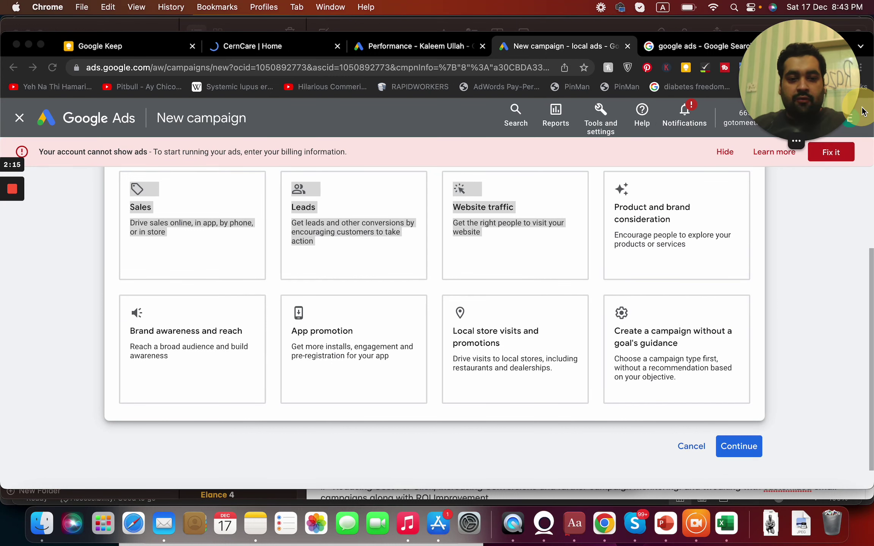
pyautogui.click(821, 296)
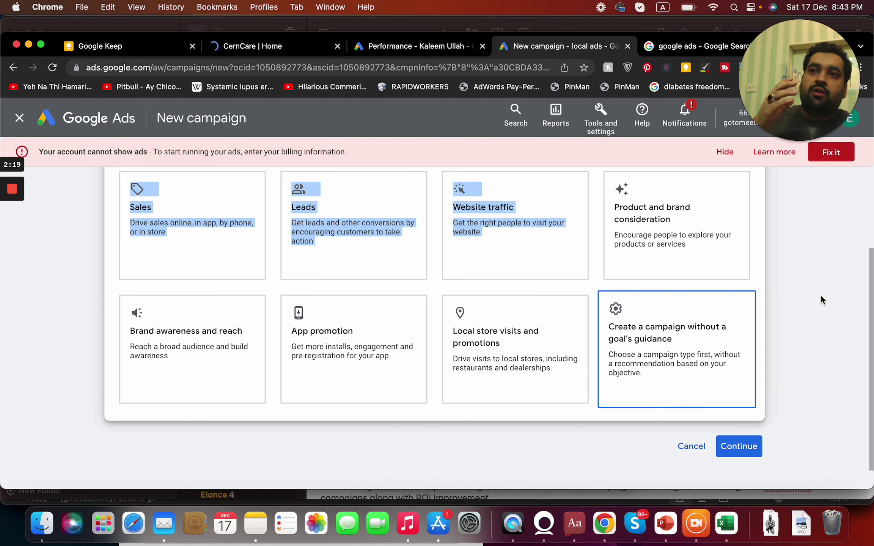
# After trying Leads and Website traffic, select the Sales goal and the Search type
pyautogui.click(351, 242)
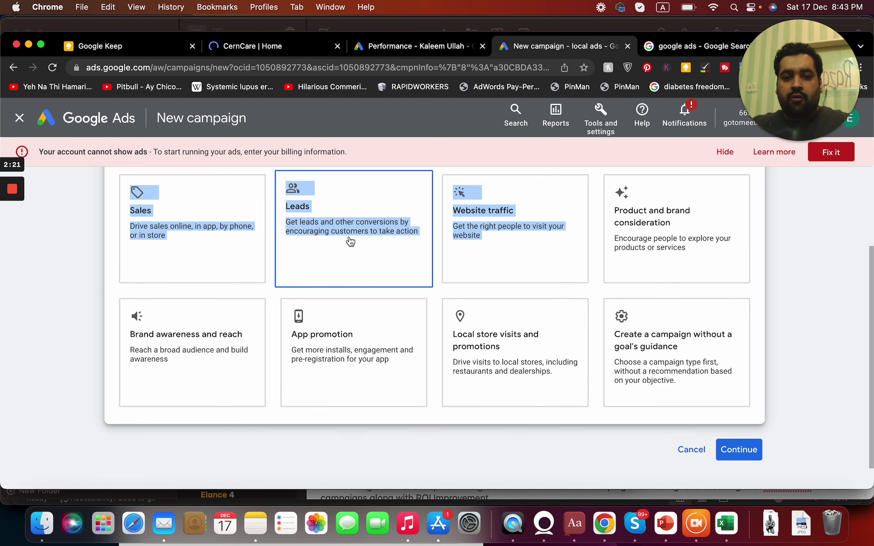
pyautogui.click(459, 260)
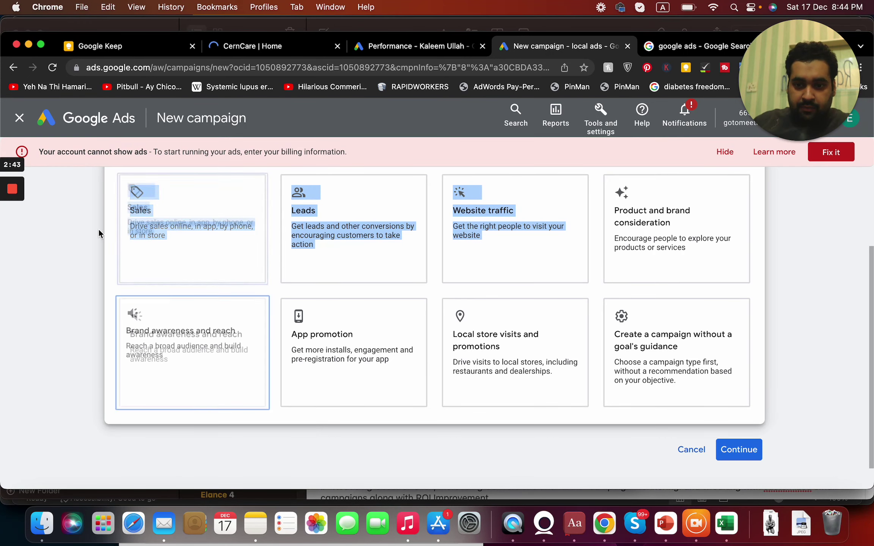
pyautogui.click(70, 238)
pyautogui.click(170, 231)
pyautogui.click(172, 231)
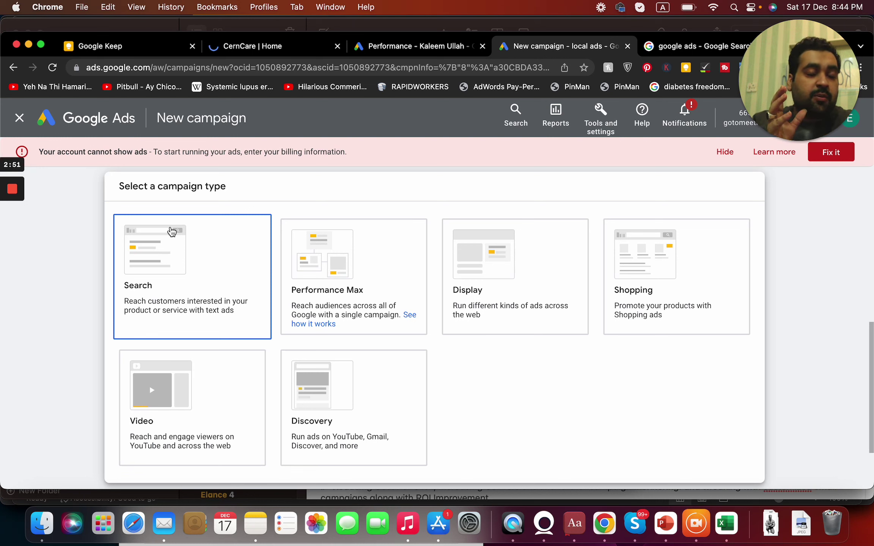
# Review Performance Max, Video and Discovery, then settle on the Search campaign type
pyautogui.click(293, 265)
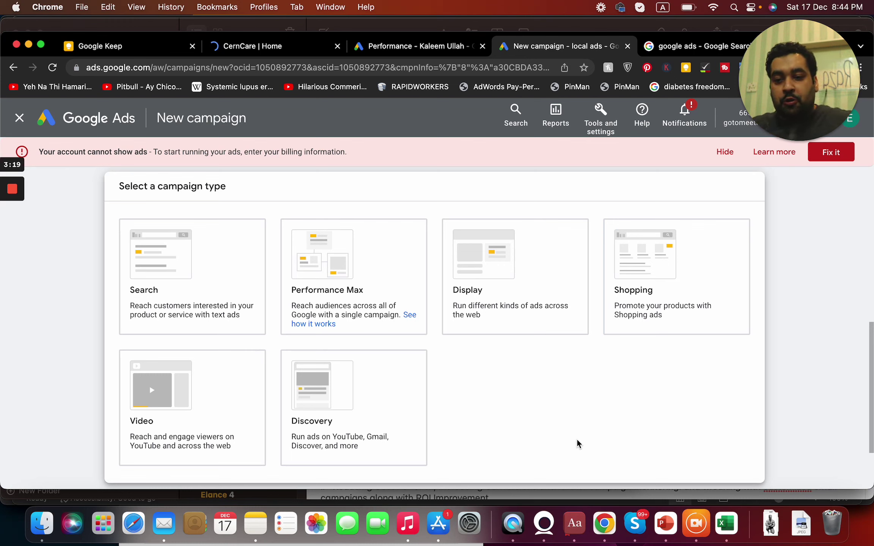
pyautogui.click(197, 459)
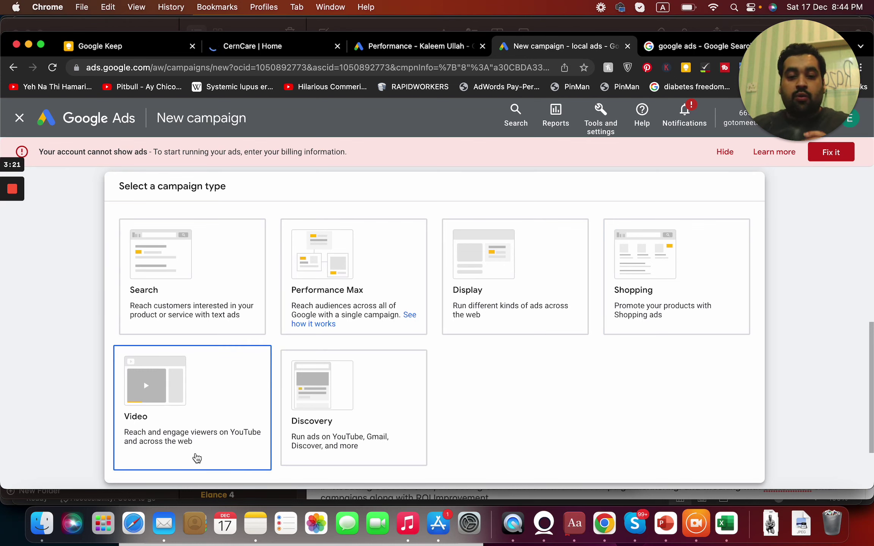
pyautogui.click(322, 441)
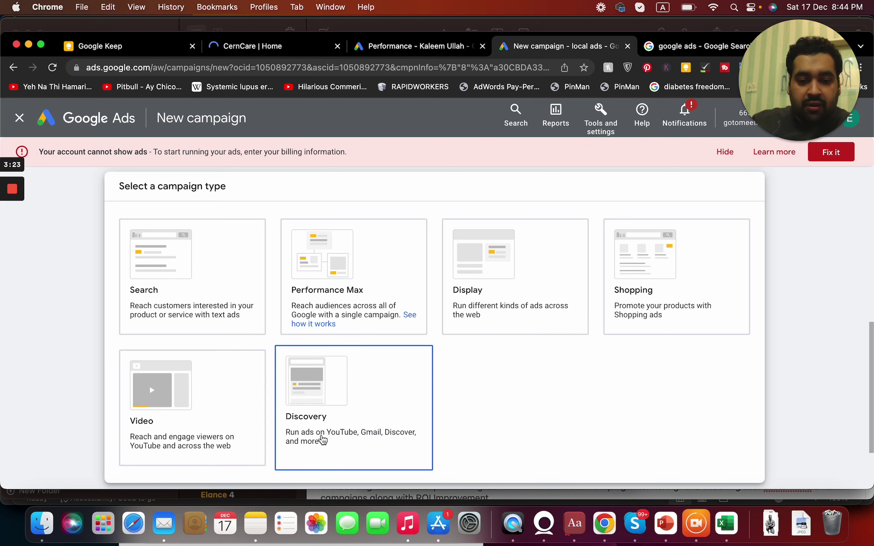
pyautogui.click(180, 260)
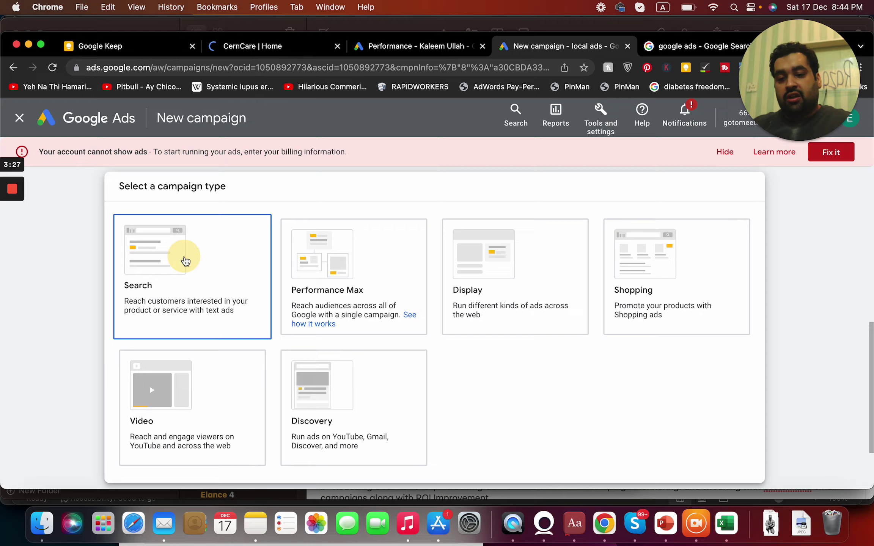
pyautogui.scroll(-8, 186, 262)
pyautogui.click(174, 209)
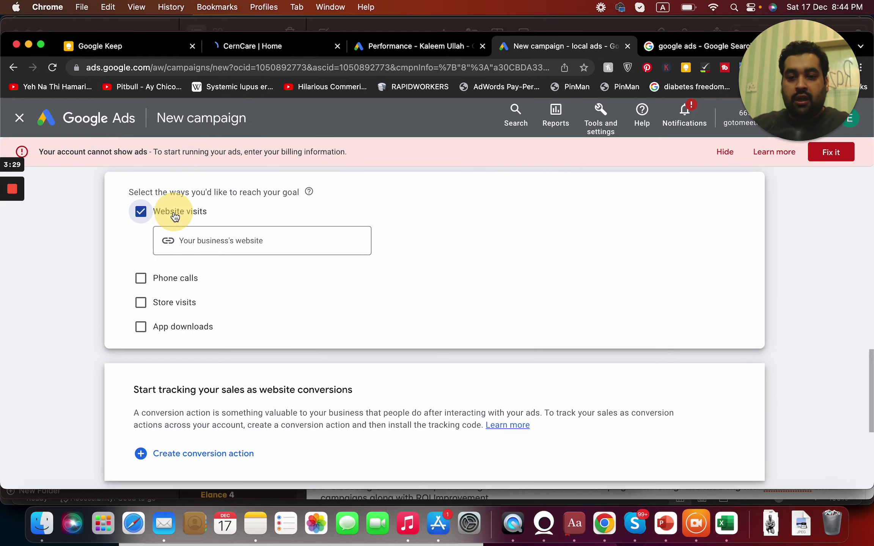
pyautogui.click(241, 241)
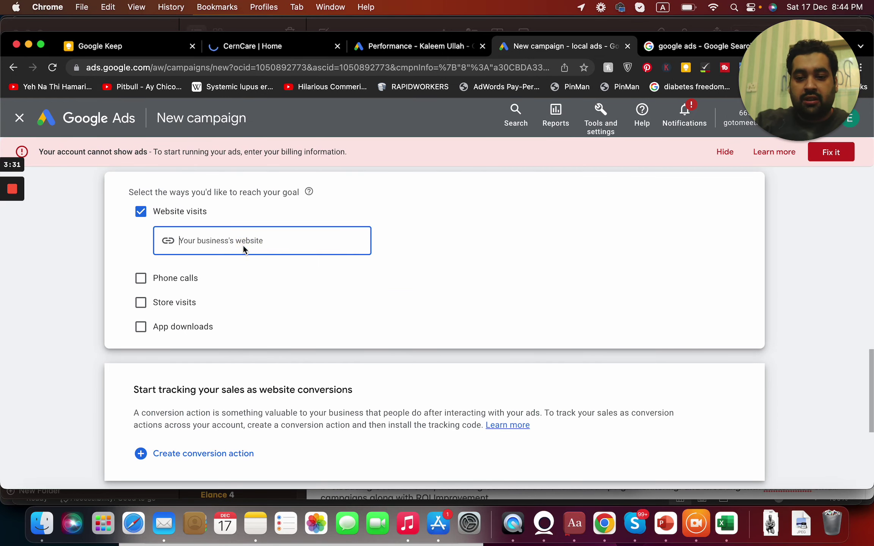
pyautogui.write('H')
pyautogui.press('BackSpace')
pyautogui.write('https')
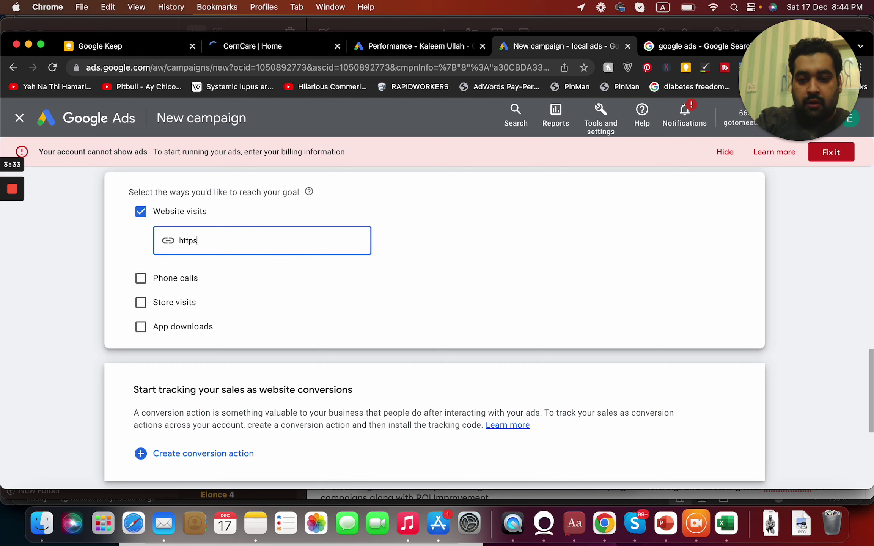
pyautogui.write('://al')
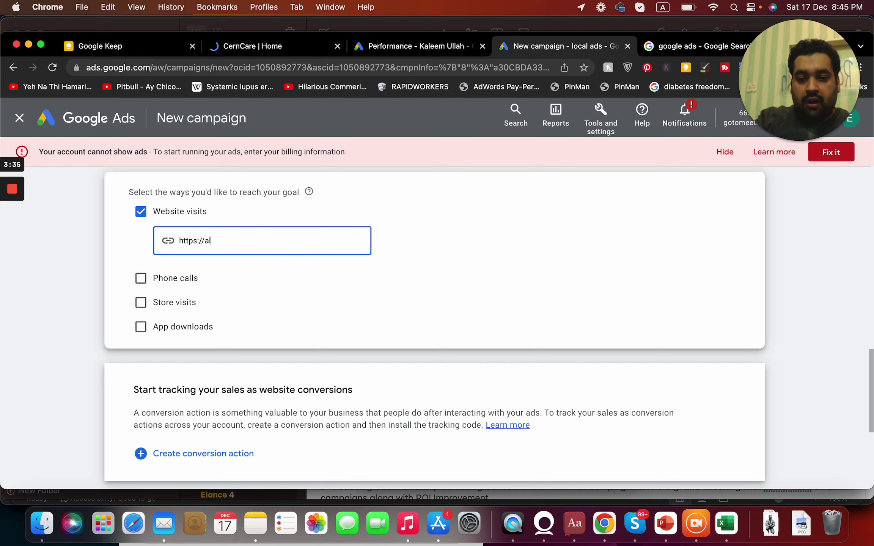
pyautogui.write('ita')
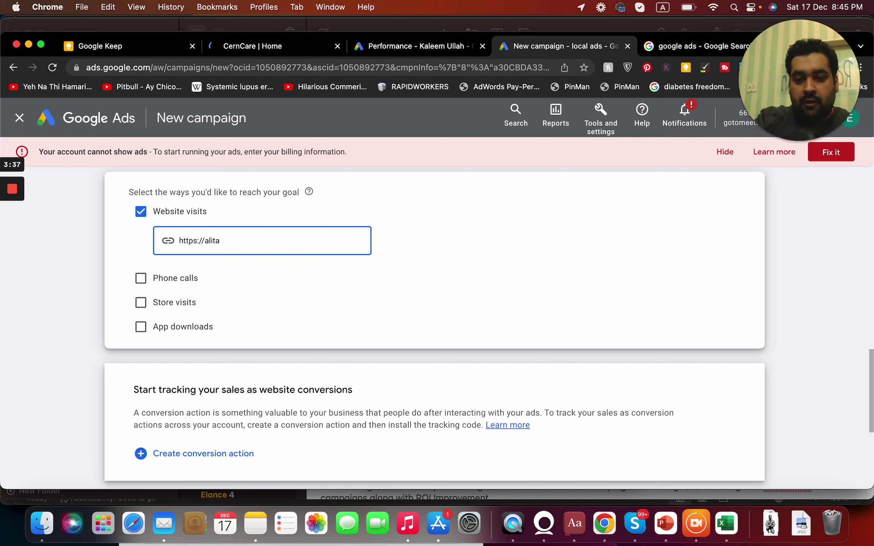
pyautogui.write('za.aza.c')
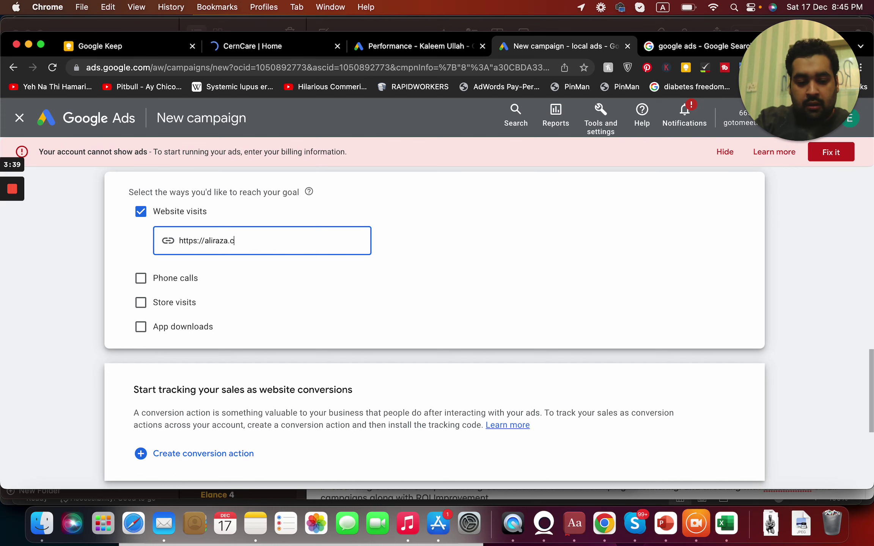
pyautogui.write('o')
pyautogui.moveTo(871, 397); pyautogui.dragTo(870, 433)
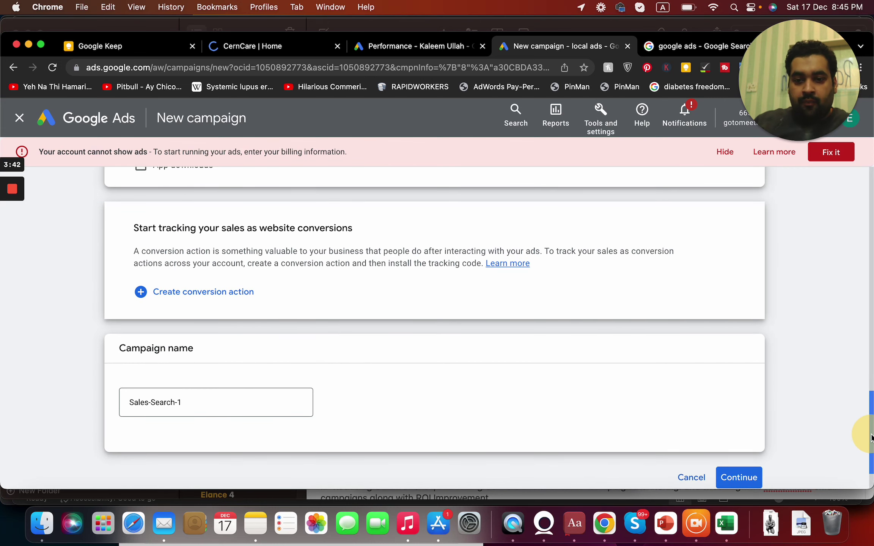
# Create a Website sale conversion action, reviewing the install-it-yourself tracking code option
pyautogui.click(239, 300)
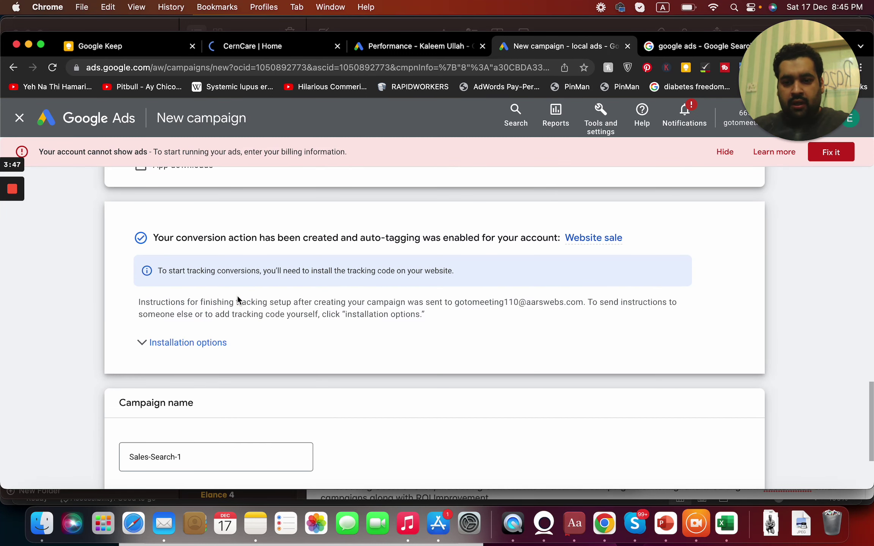
pyautogui.click(139, 350)
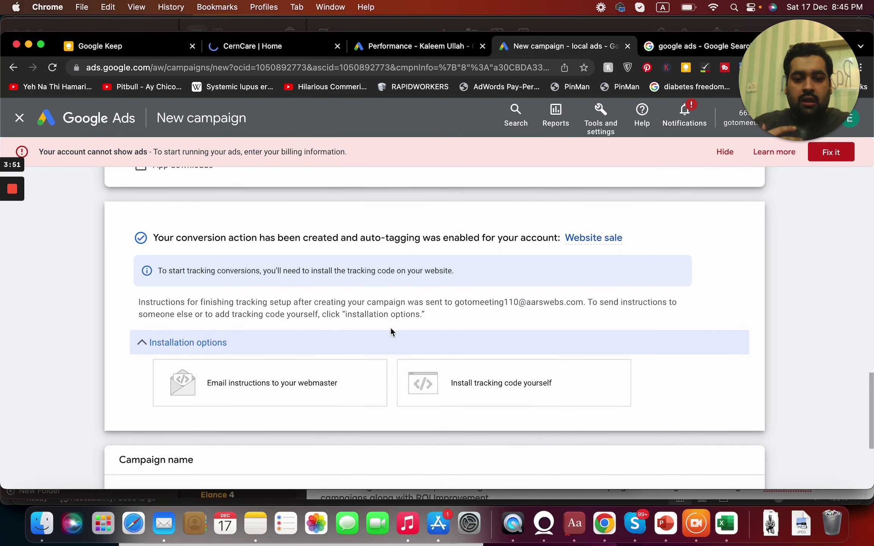
pyautogui.click(447, 390)
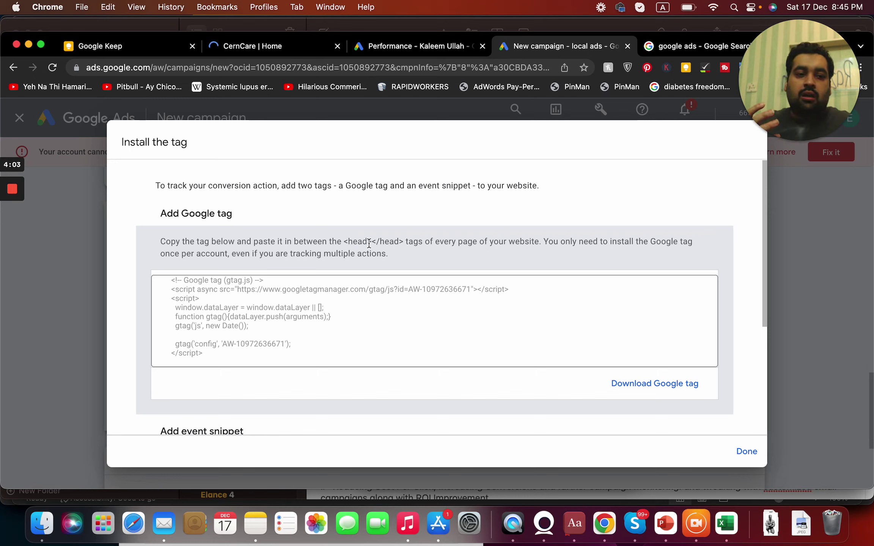
pyautogui.click(744, 454)
# Rename the campaign from Sales-Search-1 to 'Ali Raza Marketing'
pyautogui.moveTo(871, 383); pyautogui.dragTo(865, 426)
pyautogui.moveTo(201, 339); pyautogui.dragTo(94, 352)
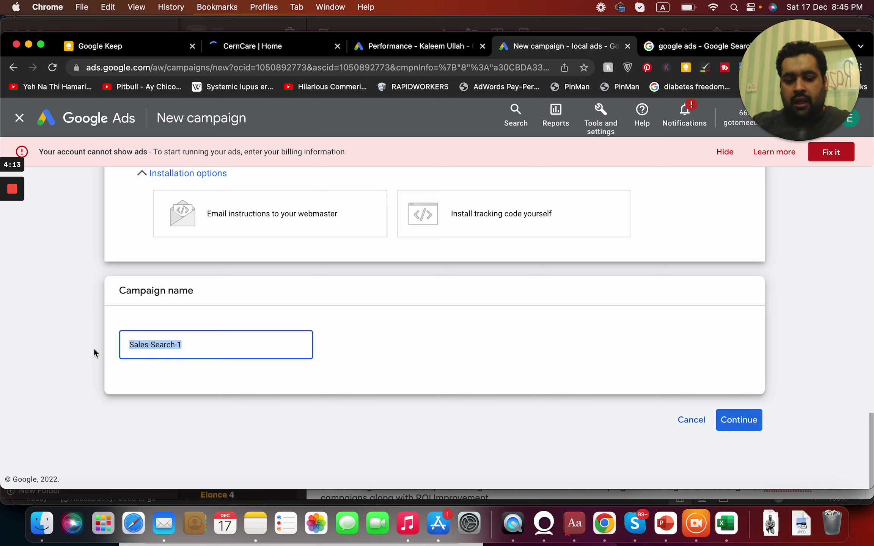
pyautogui.write('A')
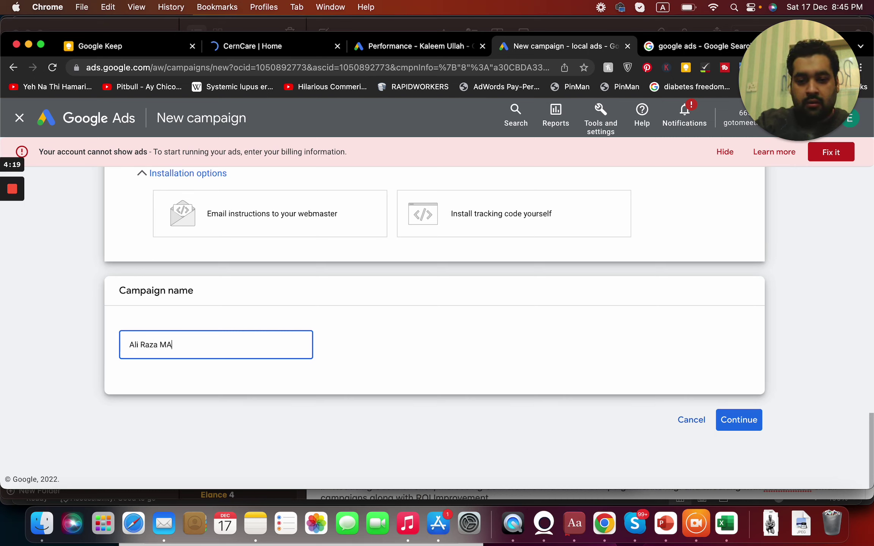
pyautogui.write('li Raza Marketing')
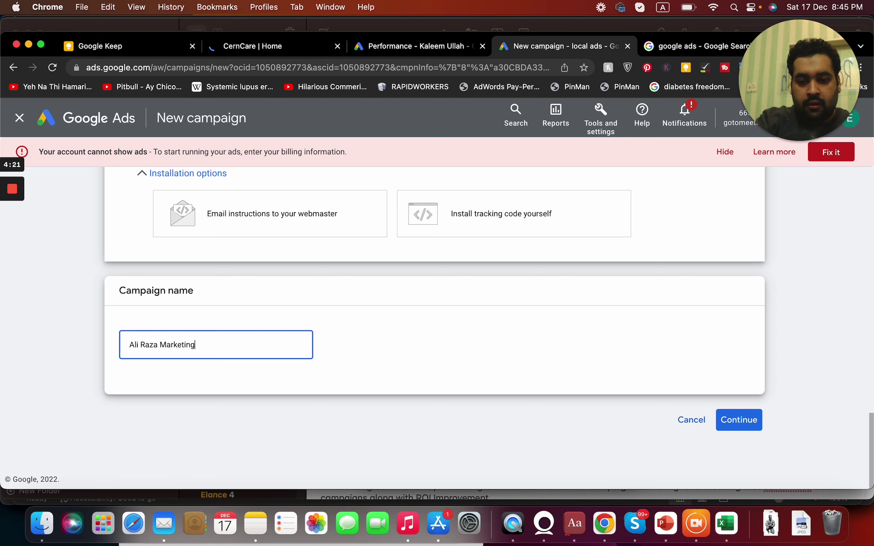
# Focus bidding on Clicks with a $1.22 maximum cost-per-click bid limit
pyautogui.click(727, 422)
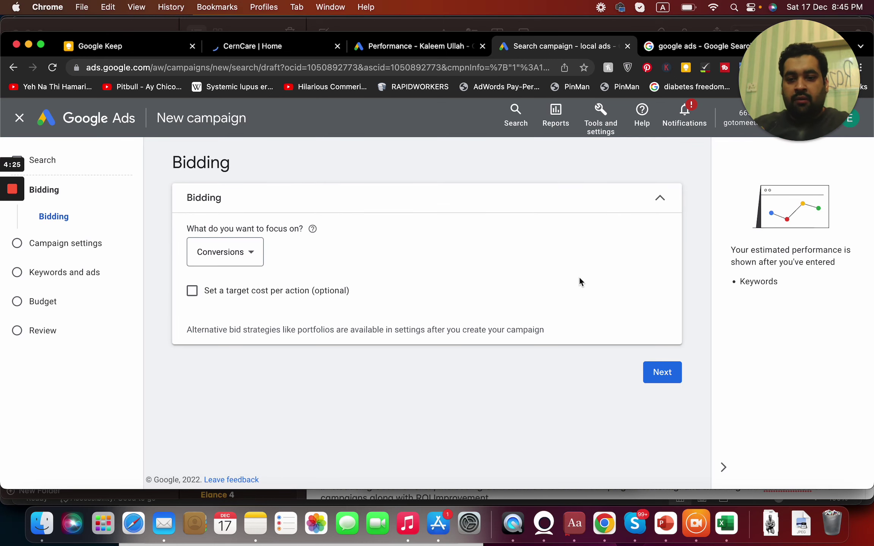
pyautogui.click(250, 260)
pyautogui.moveTo(249, 255)
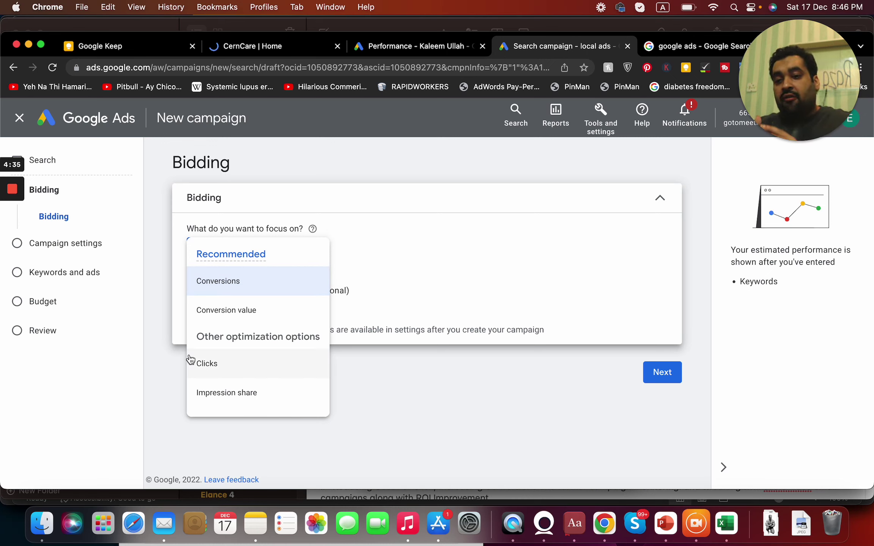
pyautogui.click(202, 367)
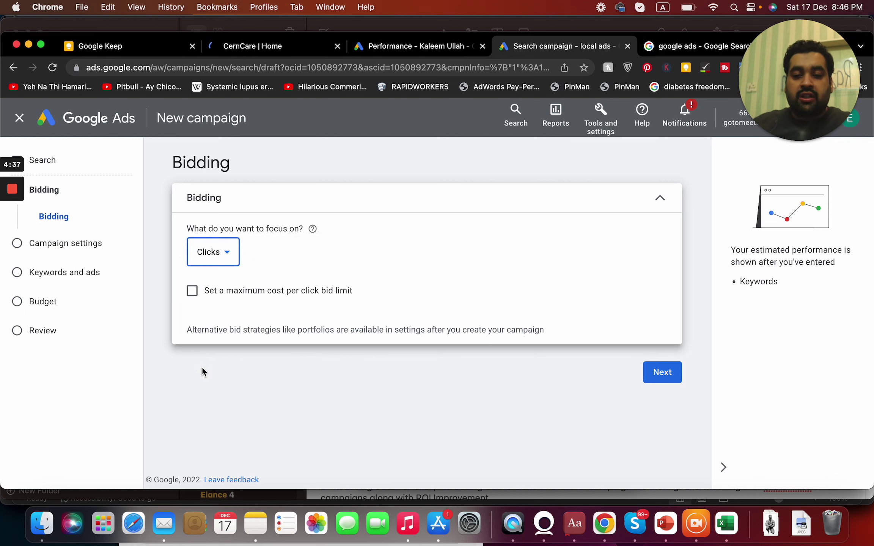
pyautogui.click(192, 290)
pyautogui.click(246, 336)
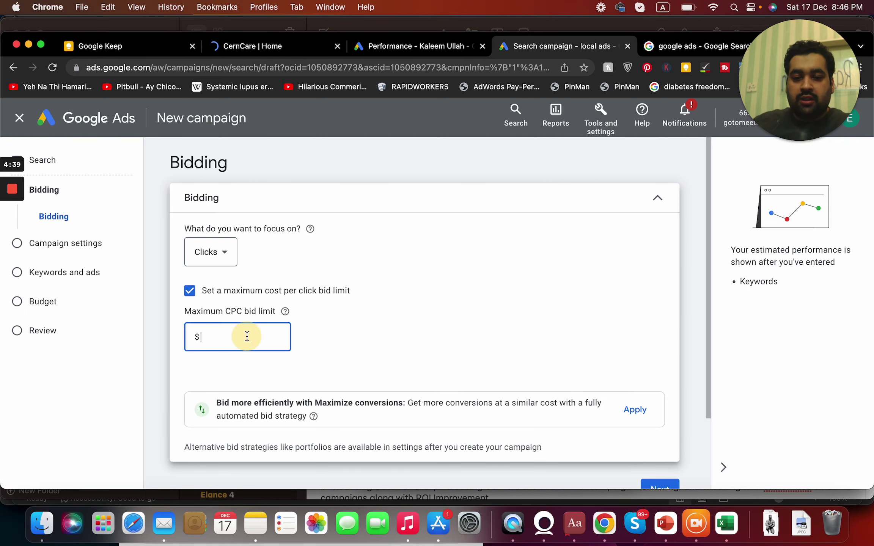
pyautogui.write('1.22')
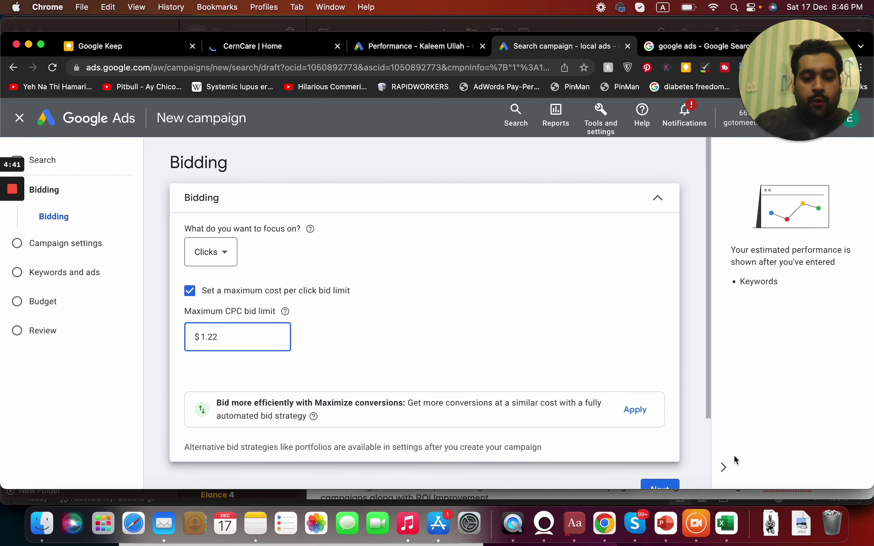
pyautogui.moveTo(704, 414); pyautogui.dragTo(712, 469)
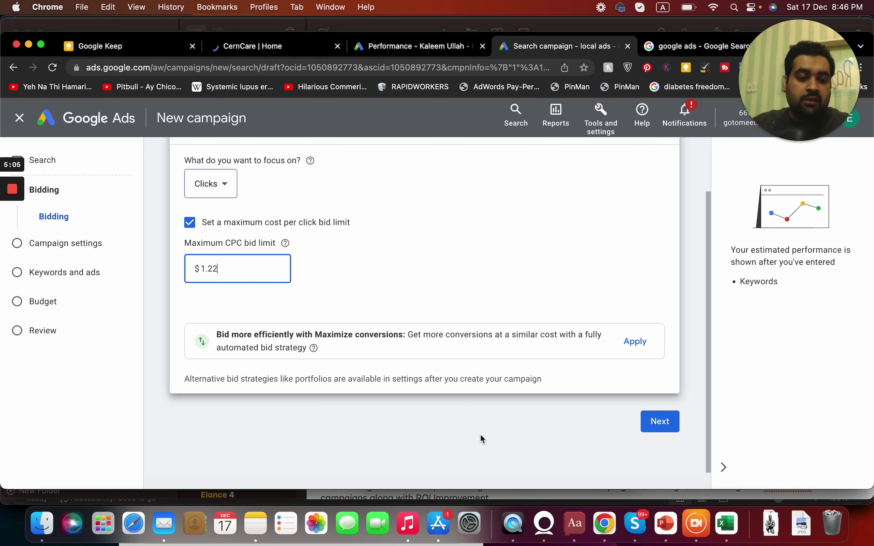
# Untick the Google Display Network and Google search partners so only Search is targeted
pyautogui.click(653, 424)
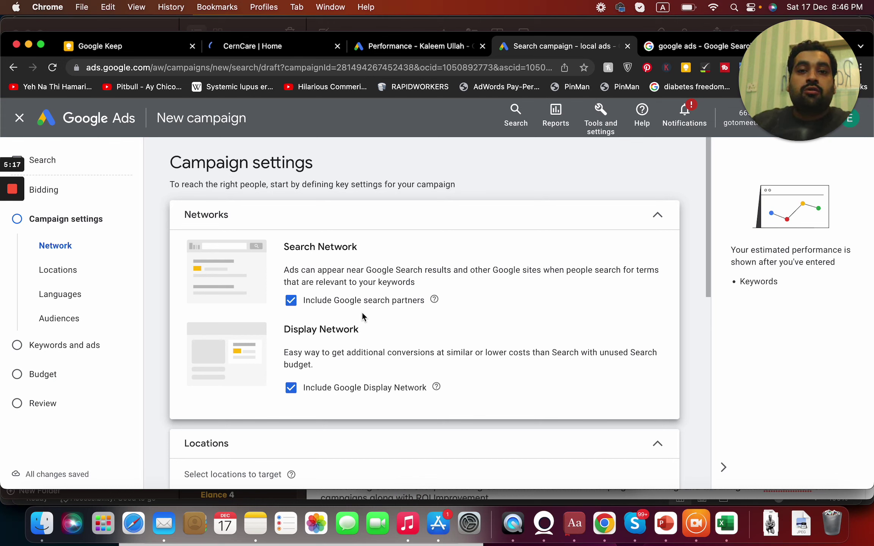
pyautogui.click(291, 388)
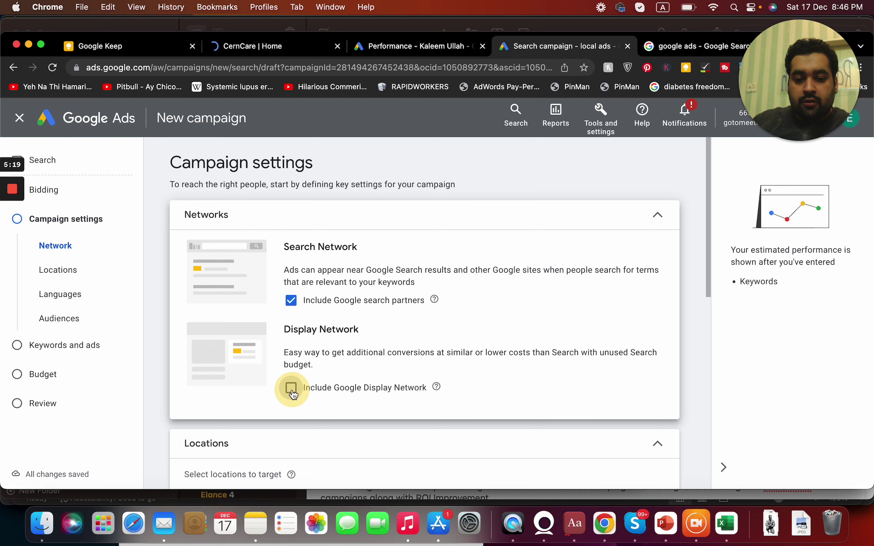
pyautogui.click(291, 301)
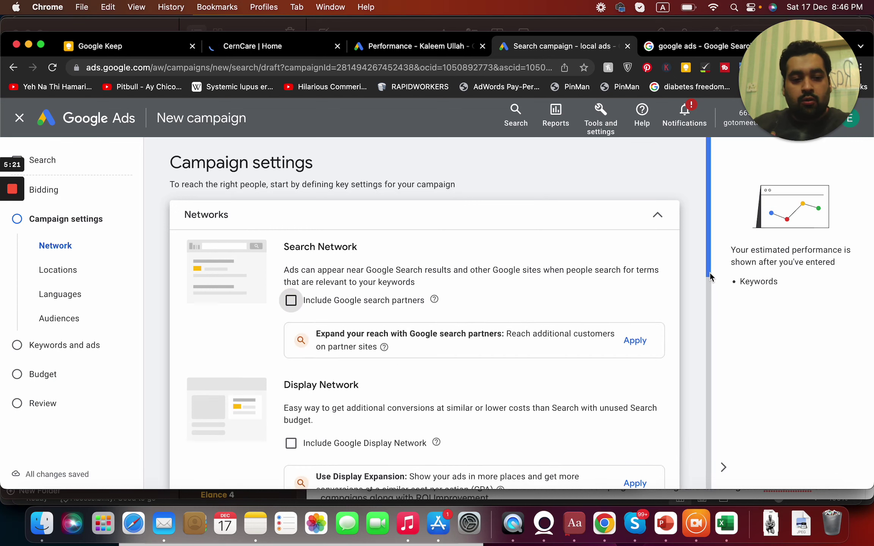
pyautogui.moveTo(709, 272); pyautogui.dragTo(710, 423)
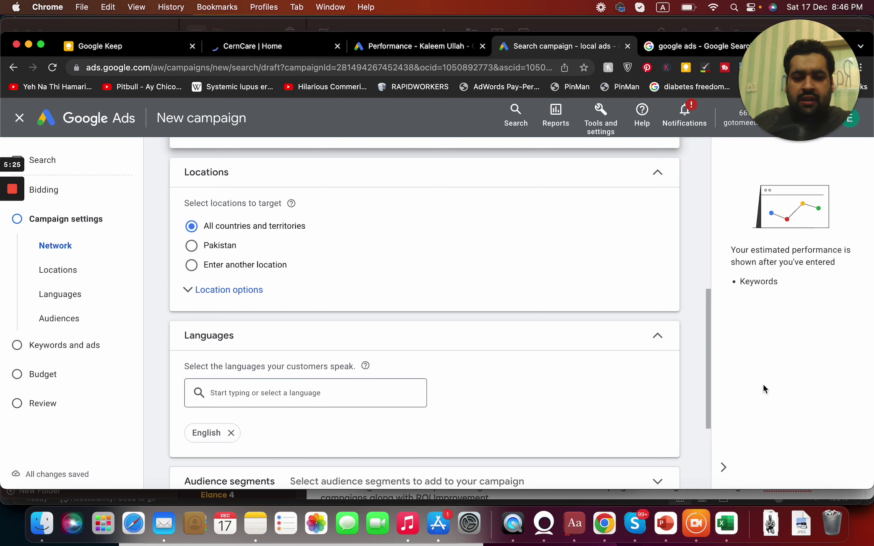
pyautogui.moveTo(708, 387); pyautogui.dragTo(695, 464)
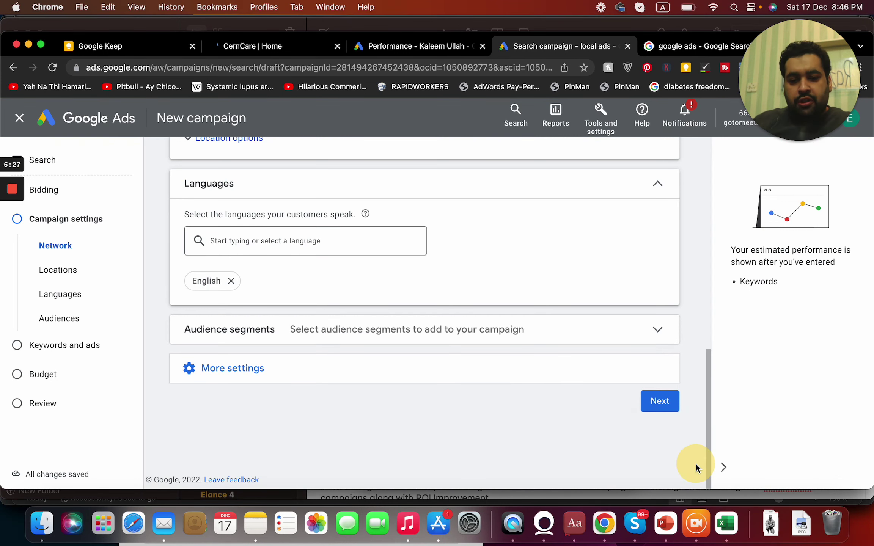
# On the Keywords and ads step, change the second headline to 'Blogging For You'
pyautogui.click(667, 405)
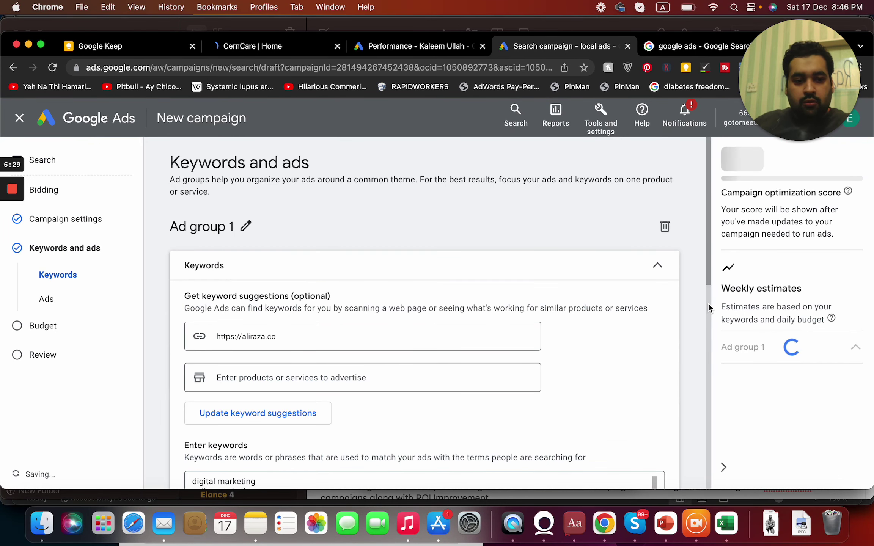
pyautogui.scroll(-8, 709, 307)
pyautogui.scroll(3, 712, 293)
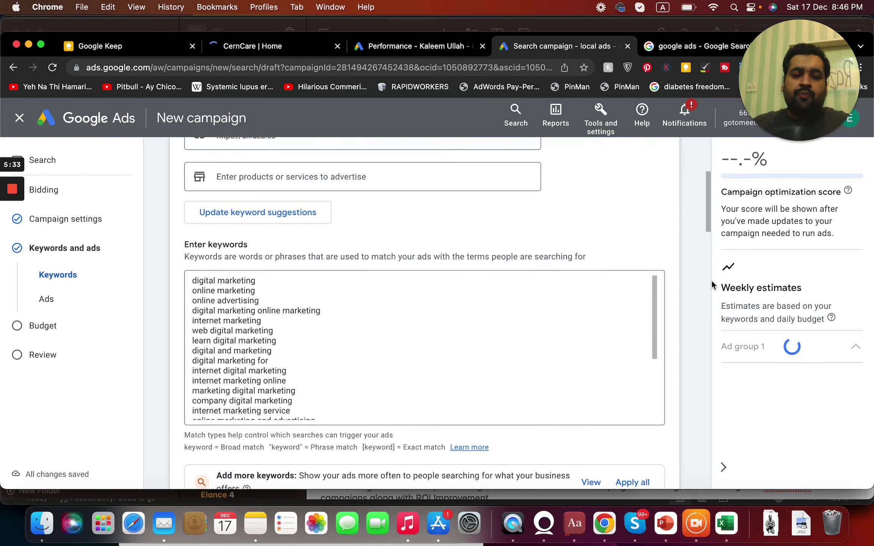
pyautogui.scroll(-3, 709, 231)
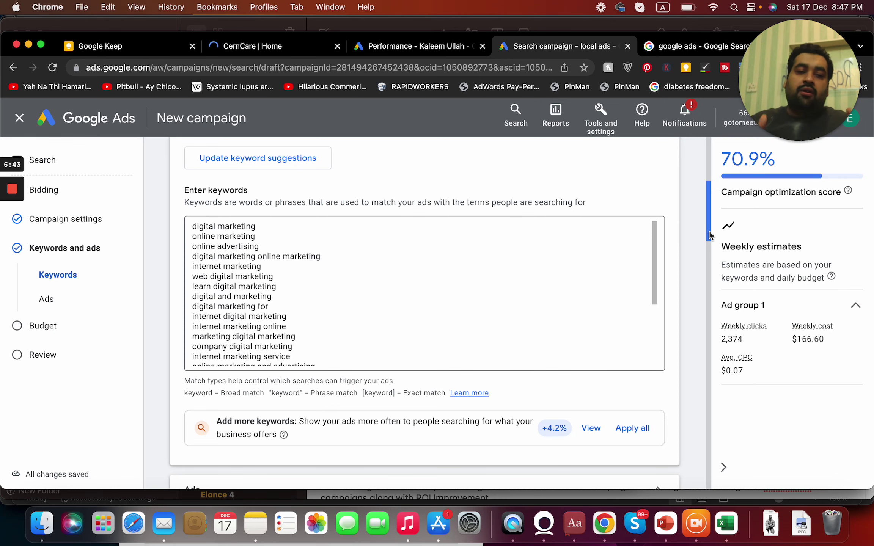
pyautogui.moveTo(709, 231); pyautogui.dragTo(710, 355)
pyautogui.click(247, 291)
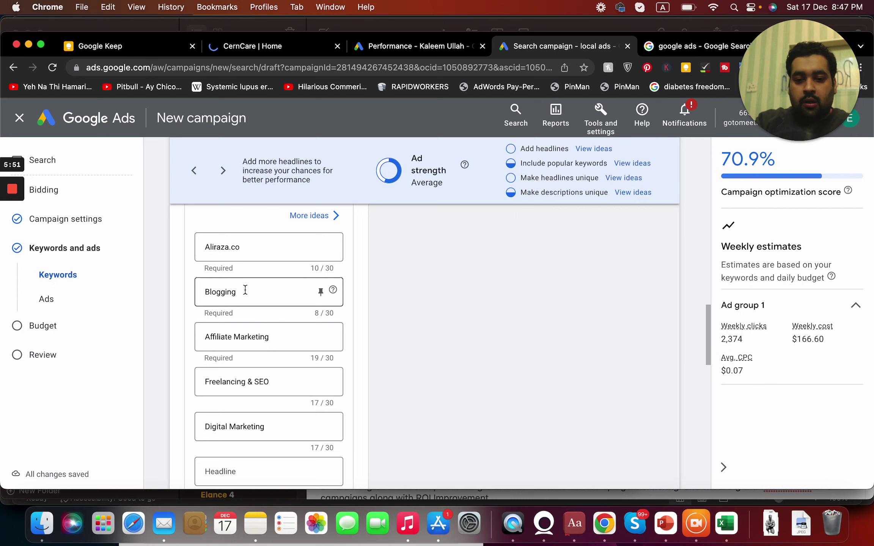
pyautogui.write('For Y')
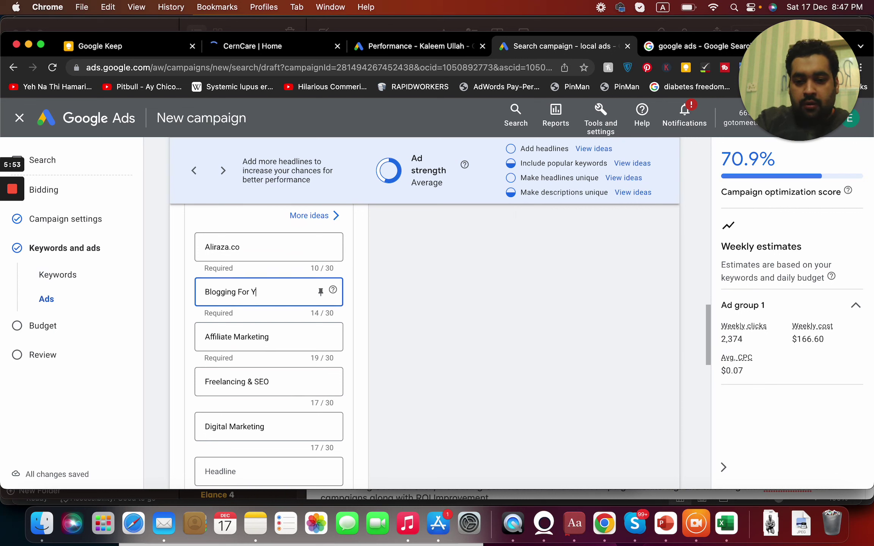
pyautogui.write('ou')
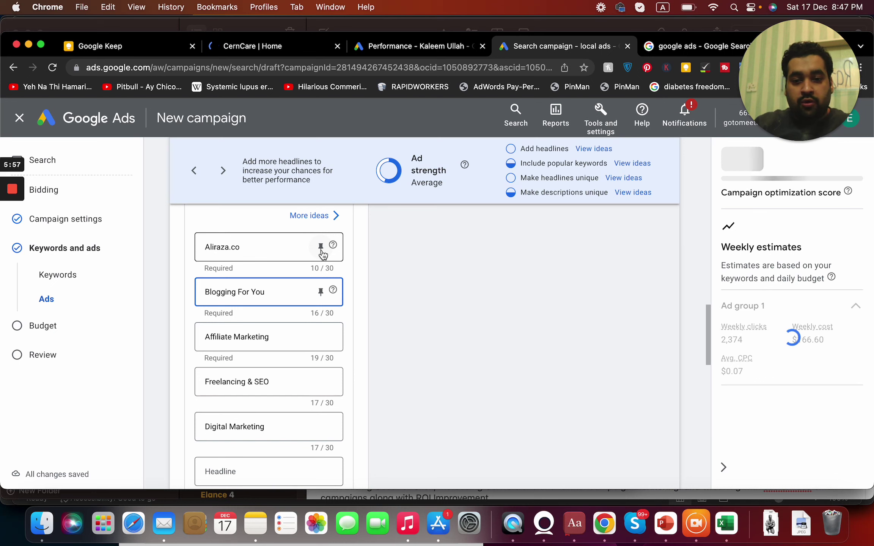
# Pin the Aliraza.co headline to show only in position 1
pyautogui.click(321, 248)
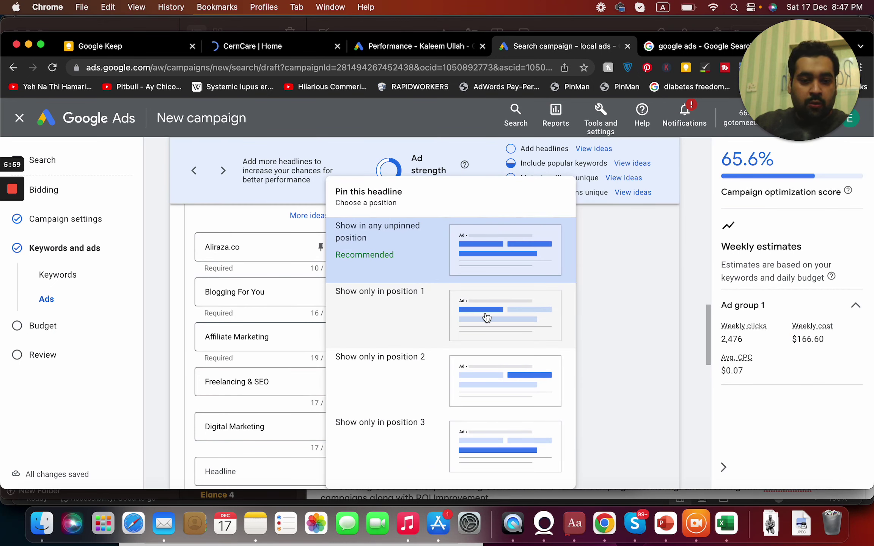
pyautogui.click(419, 315)
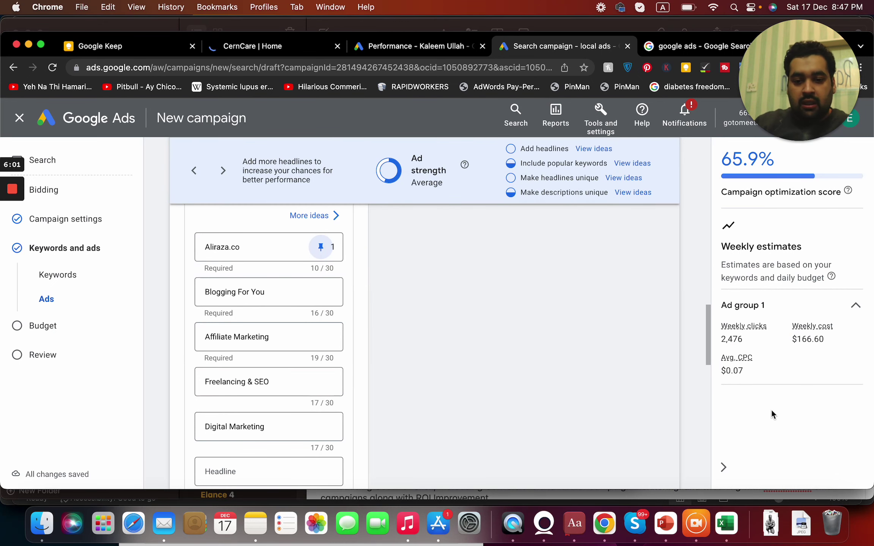
pyautogui.moveTo(709, 355); pyautogui.dragTo(707, 454)
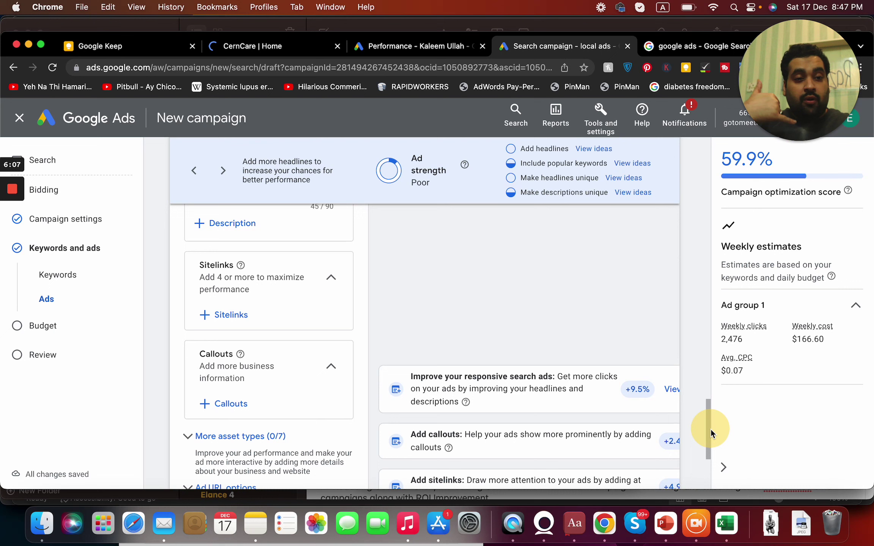
pyautogui.moveTo(709, 442); pyautogui.dragTo(712, 466)
# Finish the ad, keep the $23.80 daily budget, and continue to the review
pyautogui.click(187, 387)
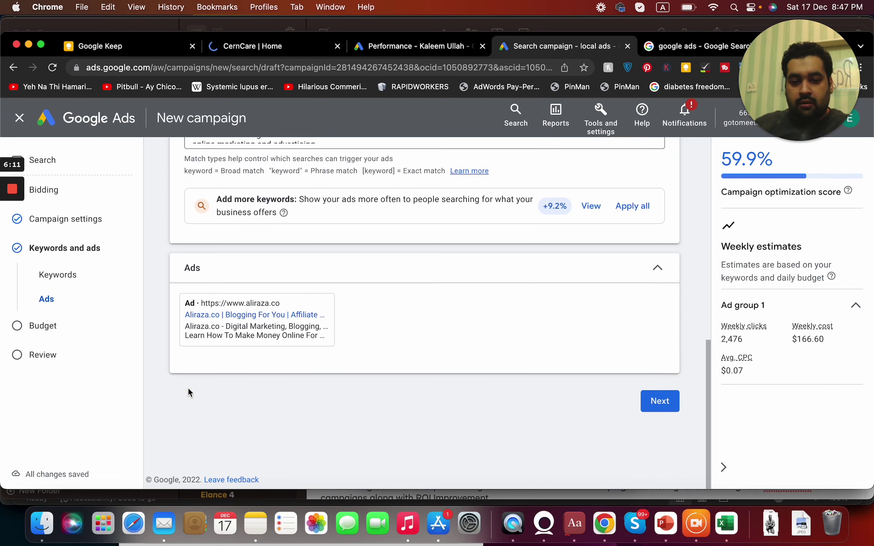
pyautogui.click(662, 402)
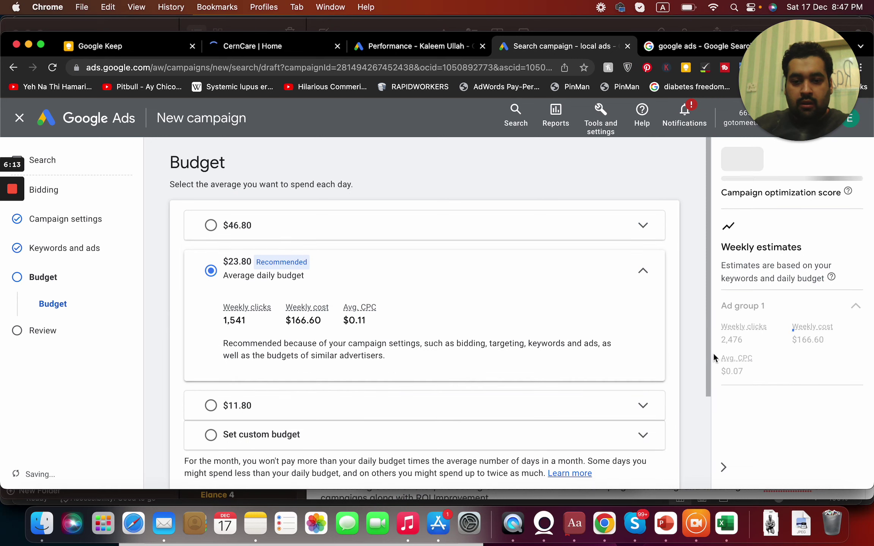
pyautogui.scroll(-2, 708, 366)
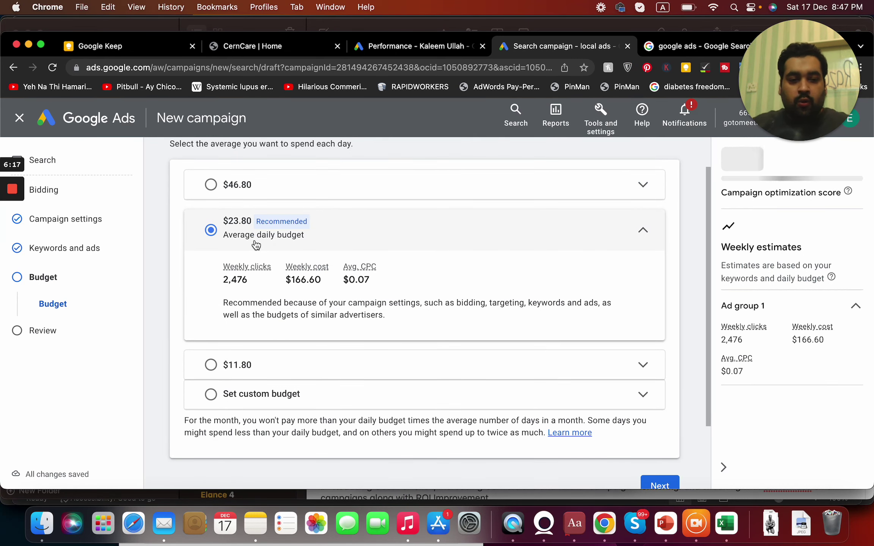
pyautogui.click(654, 484)
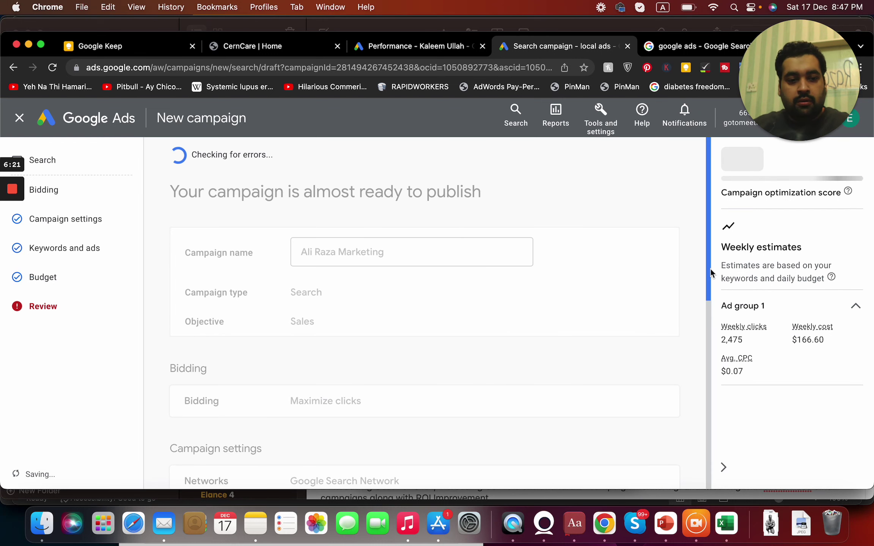
# Revisit the campaign settings from the audiences summary and step through Next back to Review
pyautogui.moveTo(711, 270); pyautogui.dragTo(699, 433)
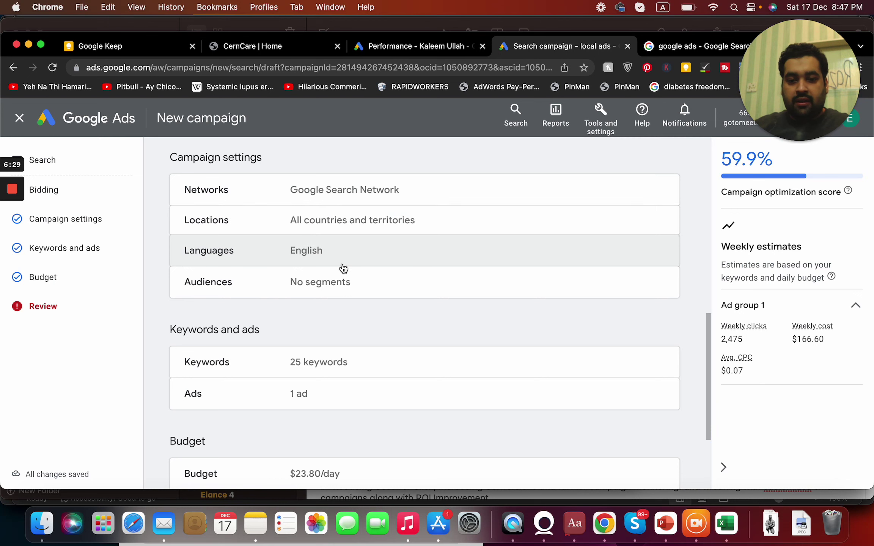
pyautogui.click(356, 291)
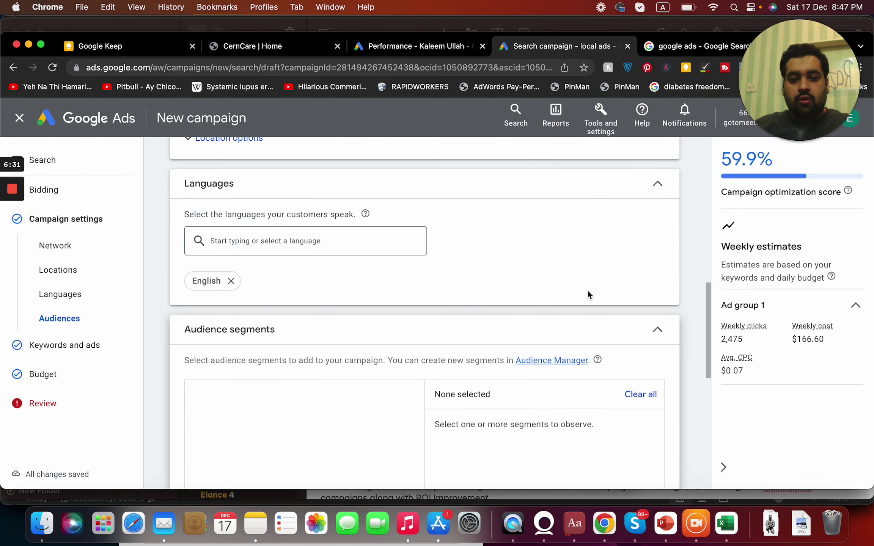
pyautogui.moveTo(711, 335); pyautogui.dragTo(707, 441)
pyautogui.click(659, 430)
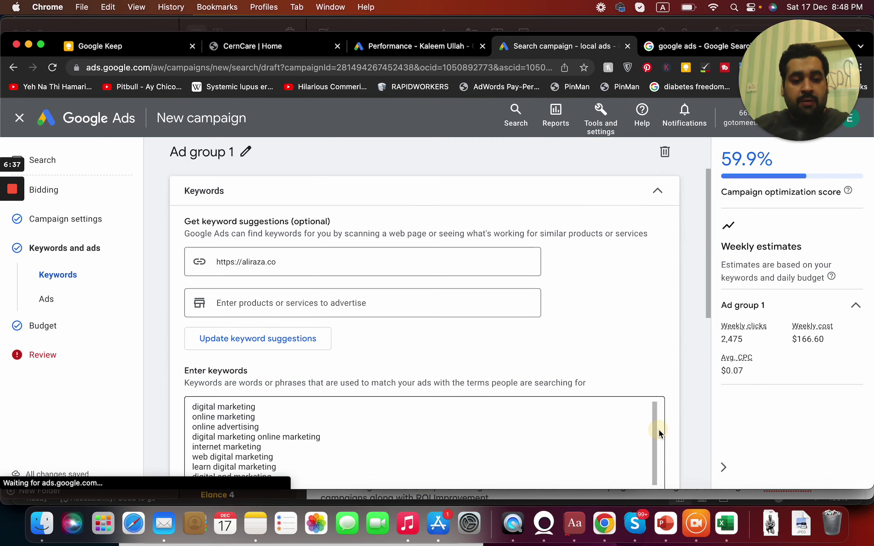
pyautogui.moveTo(710, 259); pyautogui.dragTo(709, 352)
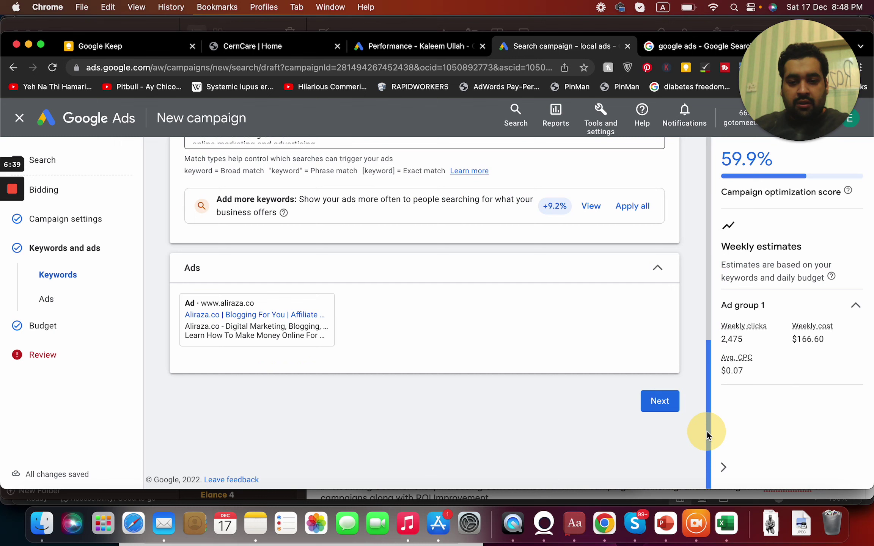
pyautogui.click(661, 401)
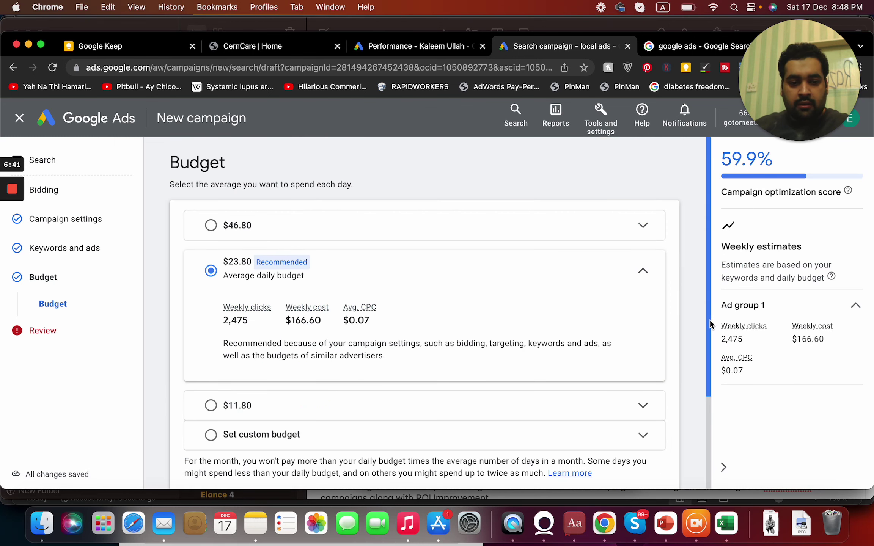
pyautogui.moveTo(710, 321); pyautogui.dragTo(688, 442)
# Publish the Ali Raza Marketing campaign at $23.80/day, confirming past the 'cannot run ads yet' warning
pyautogui.click(661, 401)
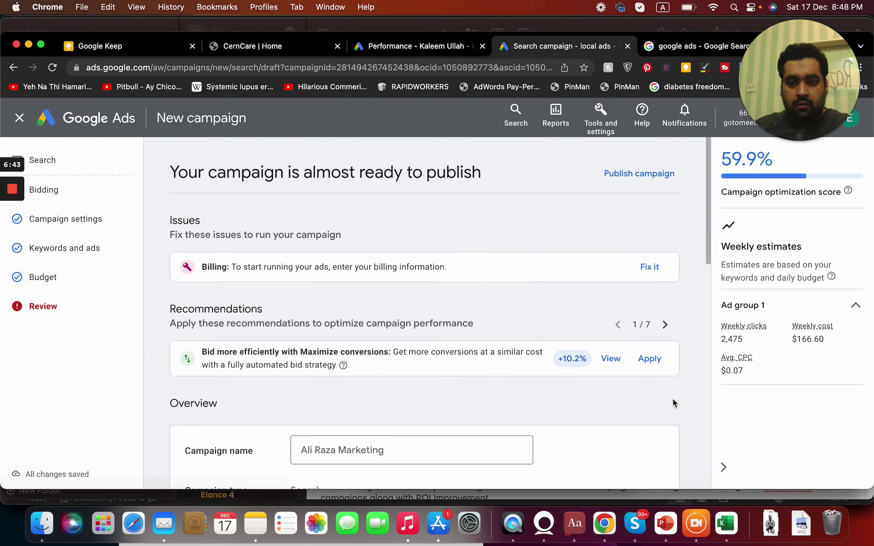
pyautogui.moveTo(709, 244); pyautogui.dragTo(700, 277)
pyautogui.moveTo(691, 325); pyautogui.dragTo(697, 469)
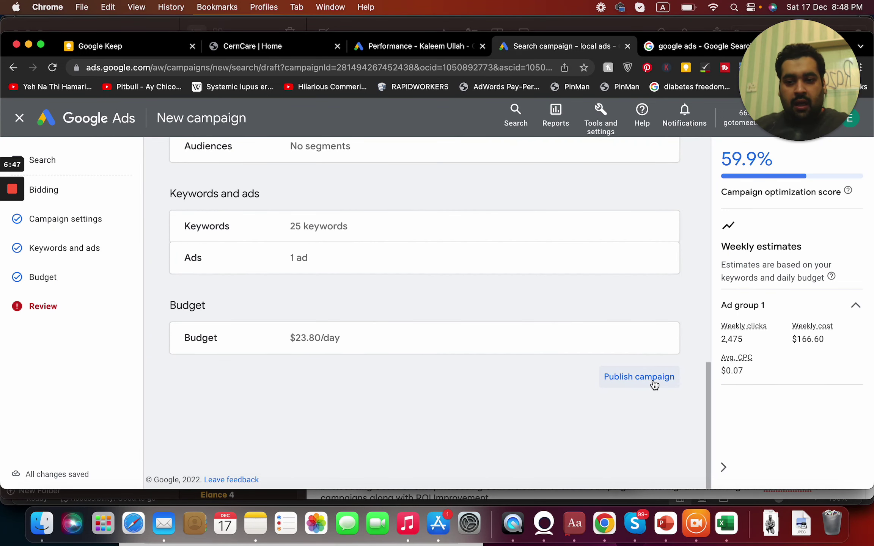
pyautogui.click(654, 383)
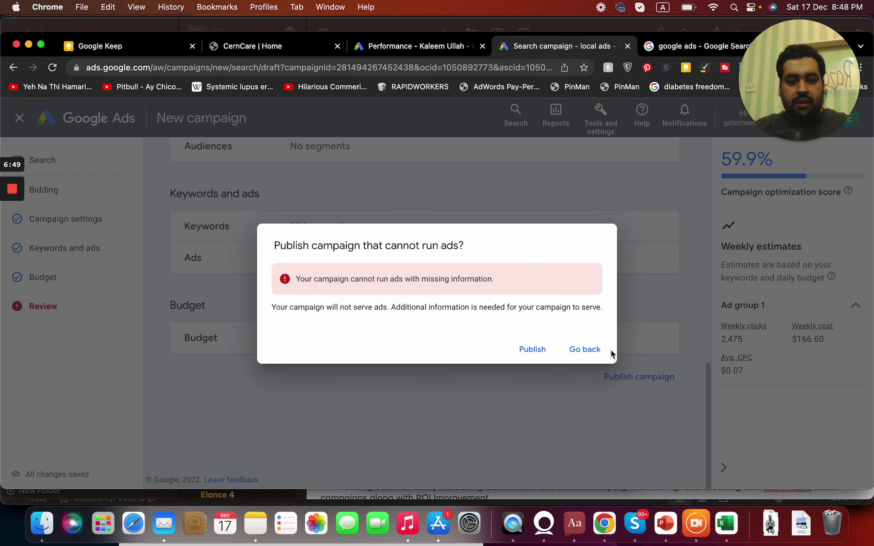
pyautogui.click(585, 349)
pyautogui.moveTo(710, 379); pyautogui.dragTo(710, 167)
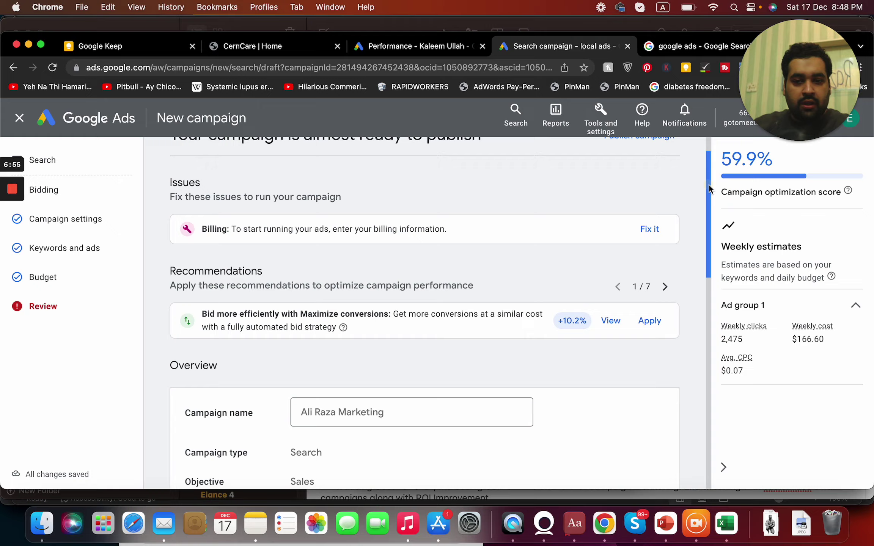
pyautogui.scroll(2, 710, 167)
pyautogui.scroll(-15, 691, 399)
pyautogui.click(646, 379)
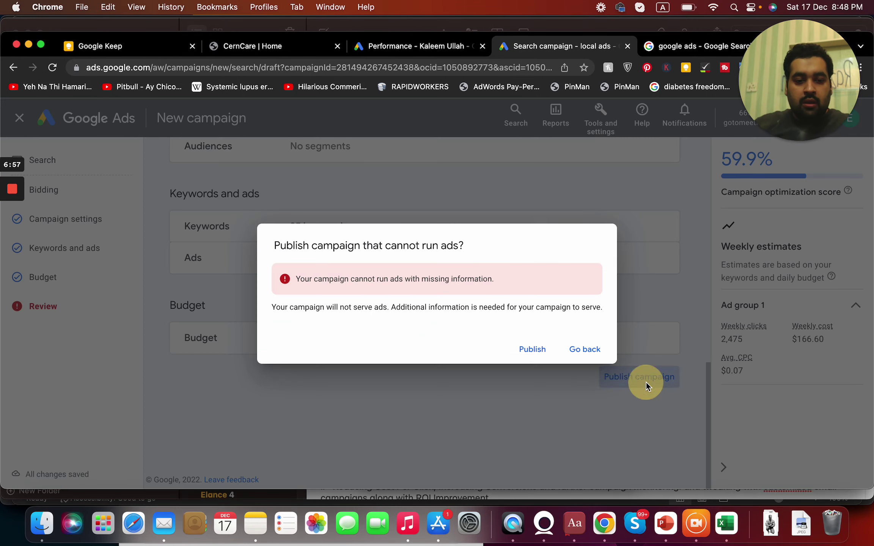
pyautogui.click(535, 354)
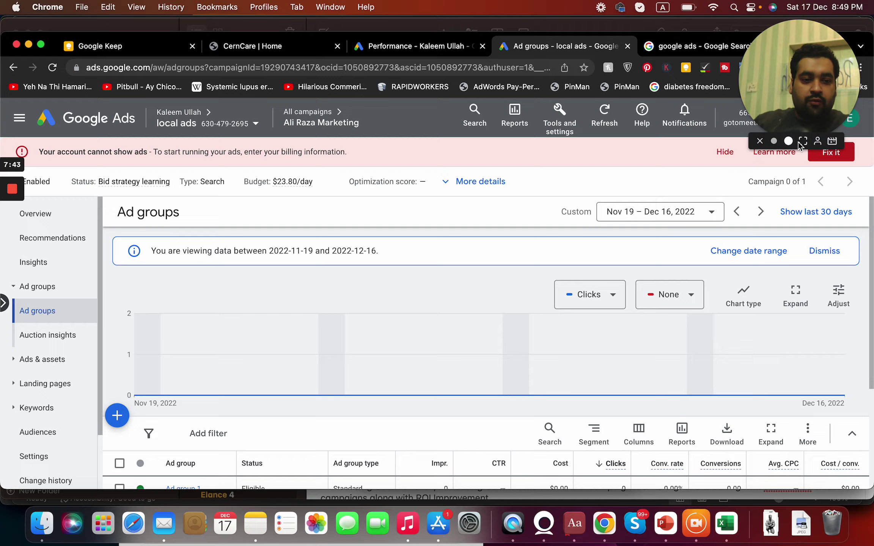
pyautogui.click(803, 143)
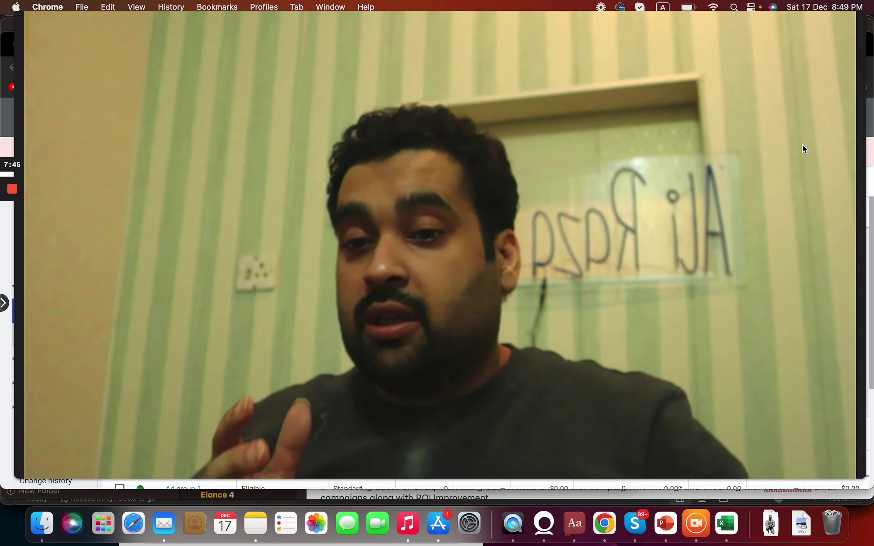